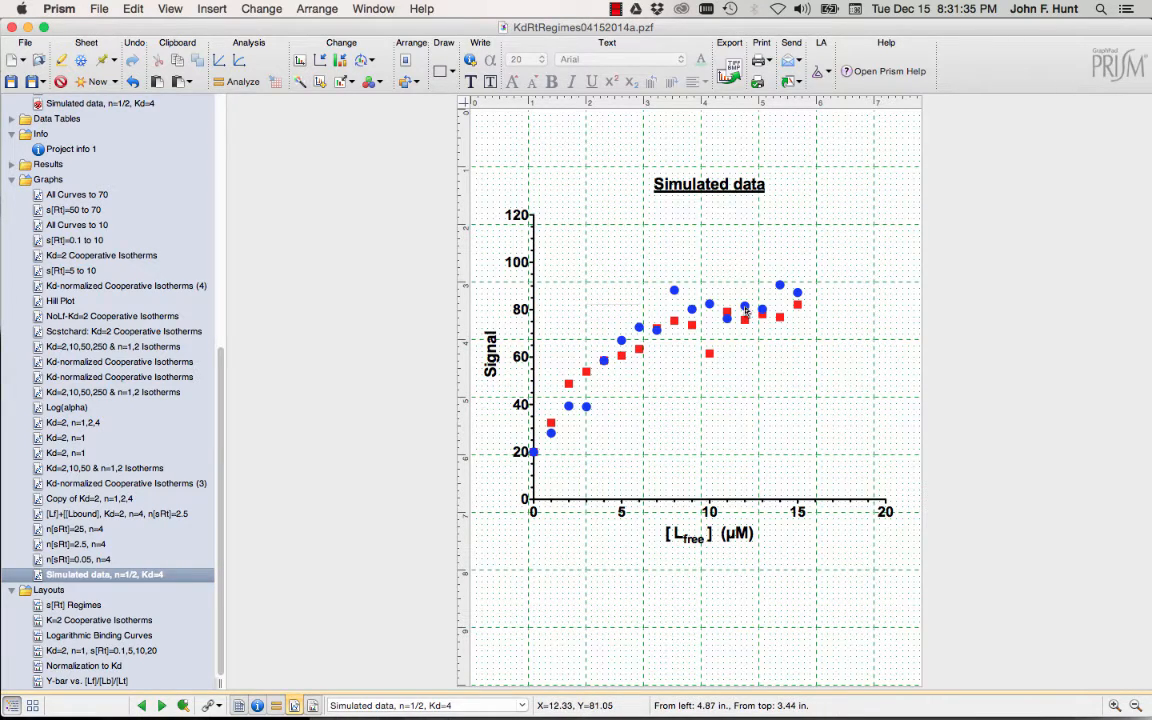
pyautogui.moveTo(745, 311)
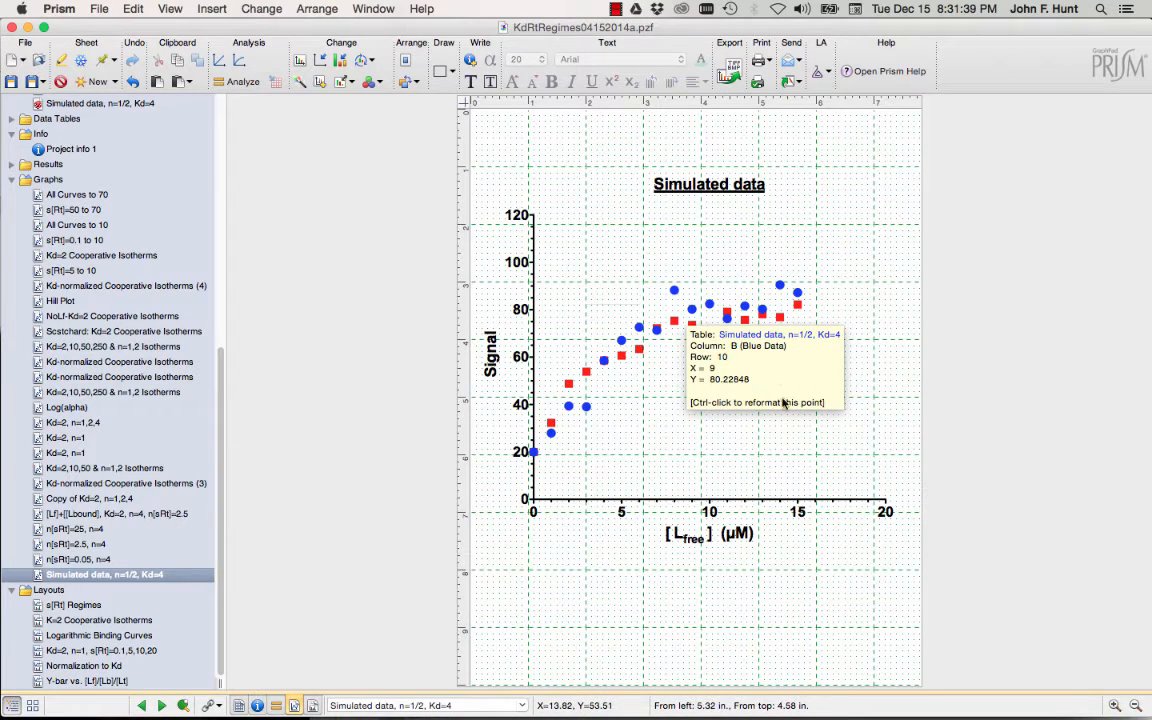
pyautogui.moveTo(533, 452)
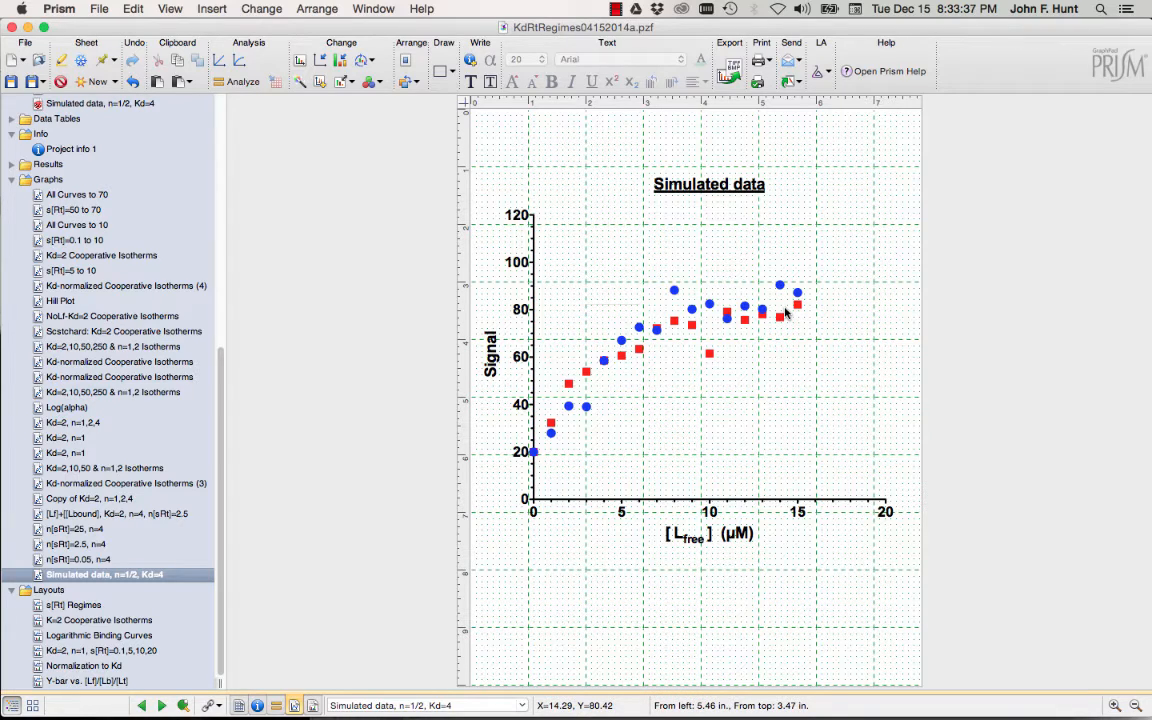
pyautogui.moveTo(747, 313)
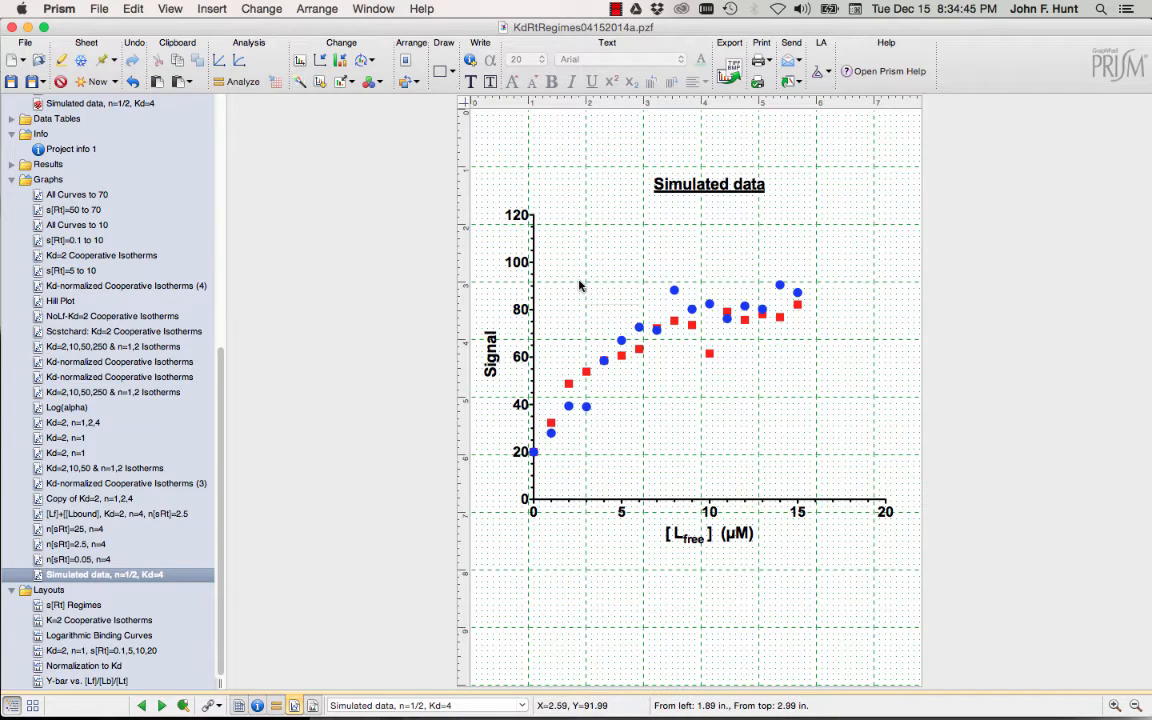
# Choose Nonlinear regression (curve fit) from XY analyses, with both the red and blue data sets checked.
pyautogui.click(229, 86)
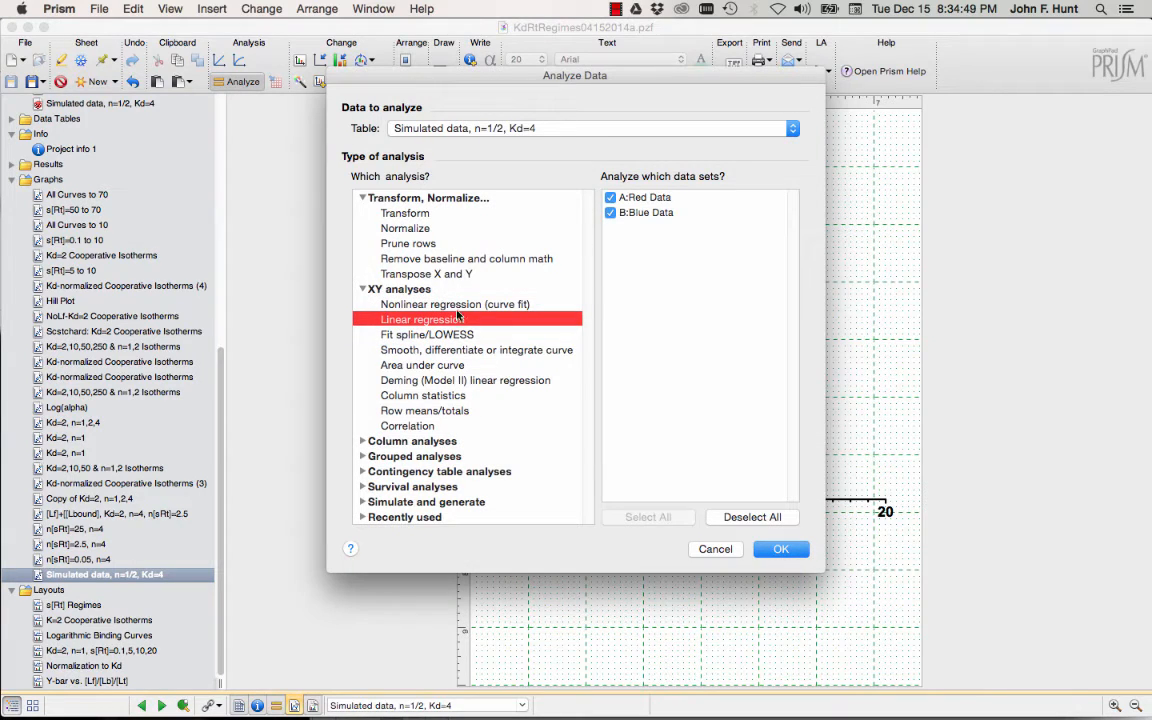
pyautogui.click(456, 306)
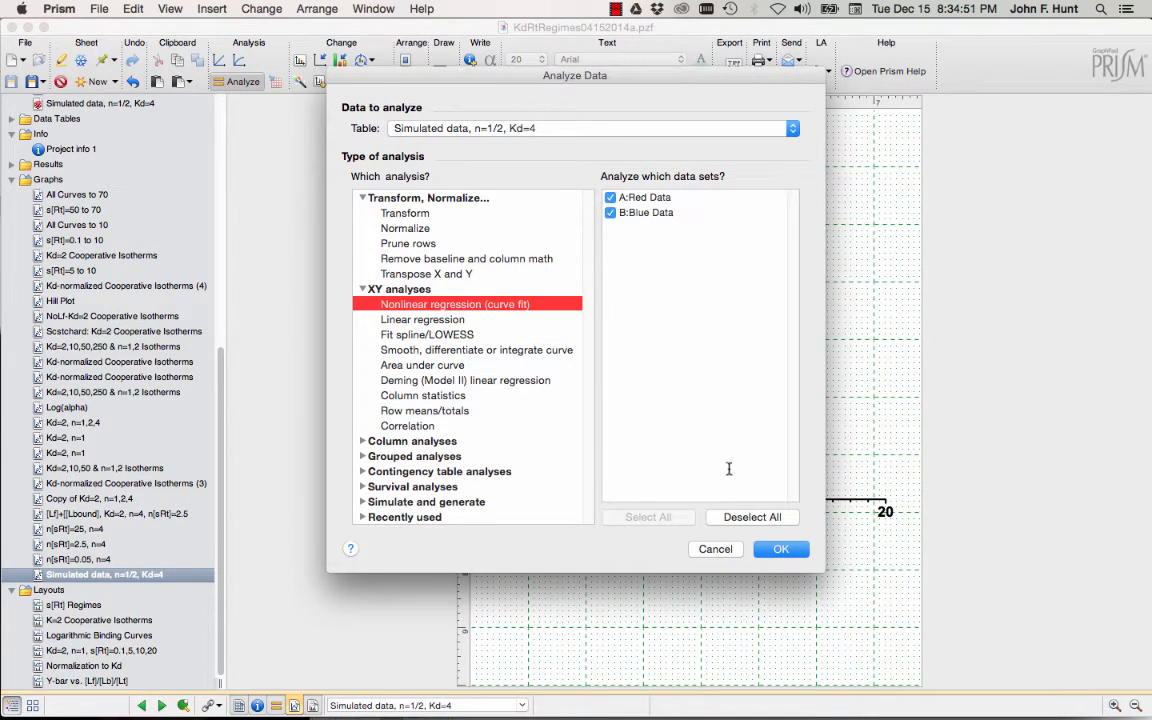
pyautogui.click(782, 550)
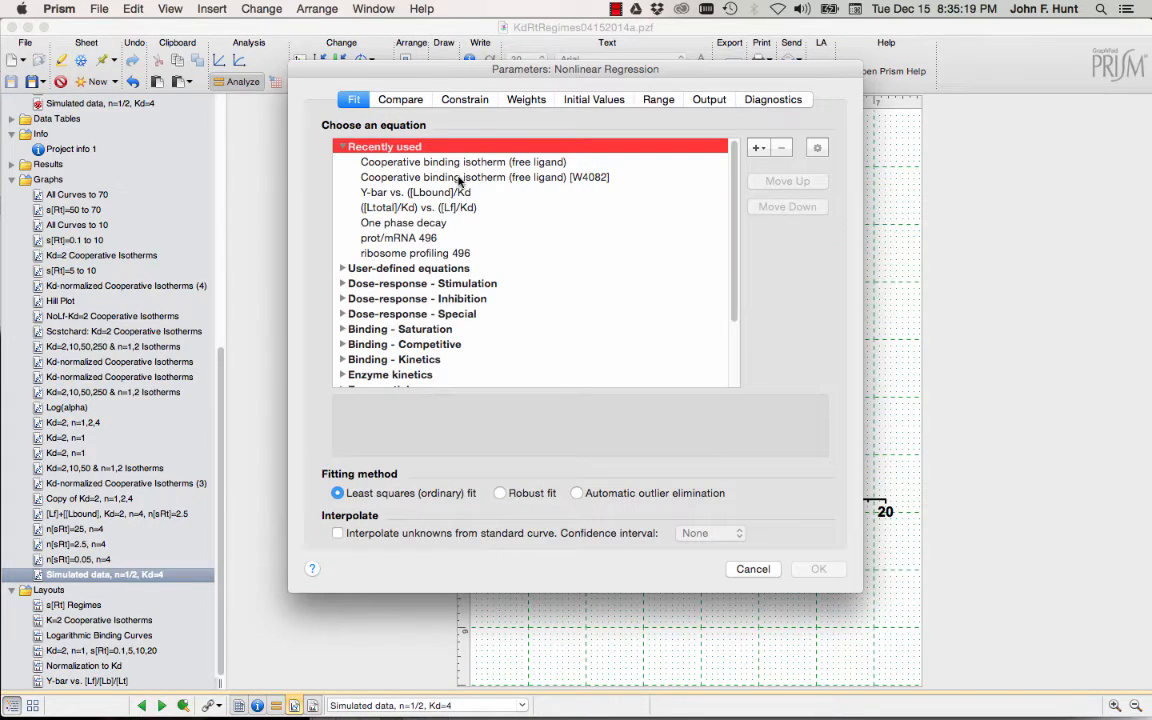
# Select the Cooperative binding isotherm (free ligand) [W4082] equation and open its Y=Background+(Delta*(X^n/(Kd^n+X^n))) definition.
pyautogui.click(470, 177)
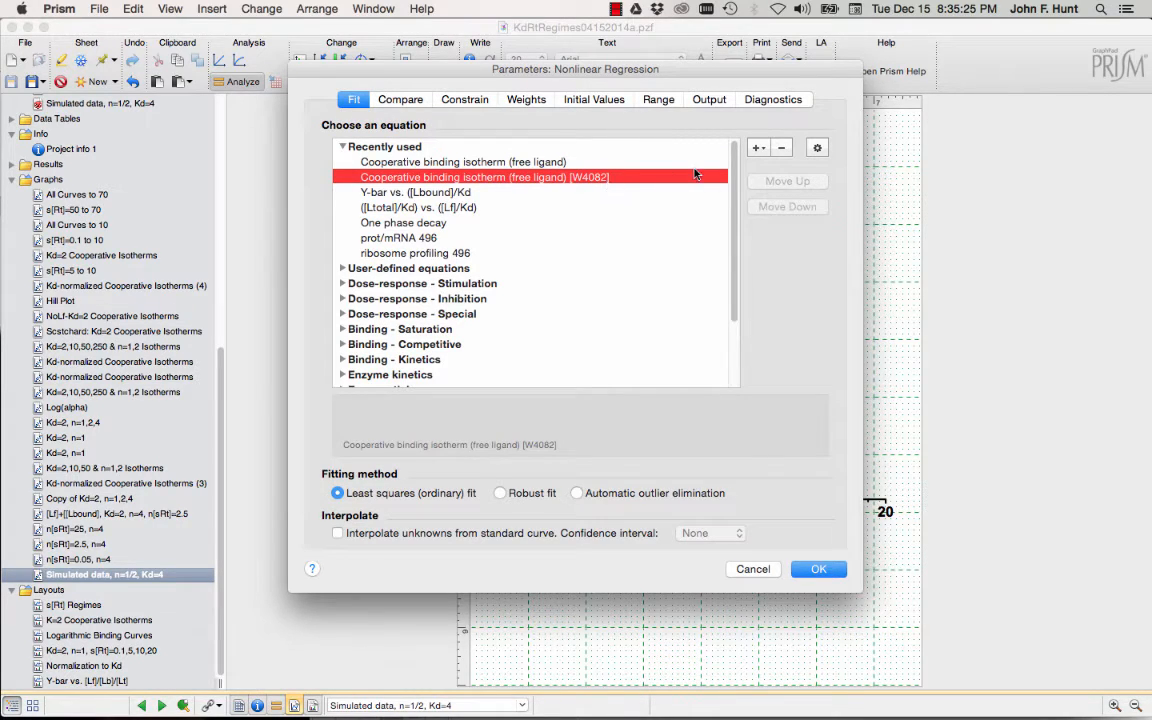
pyautogui.click(817, 148)
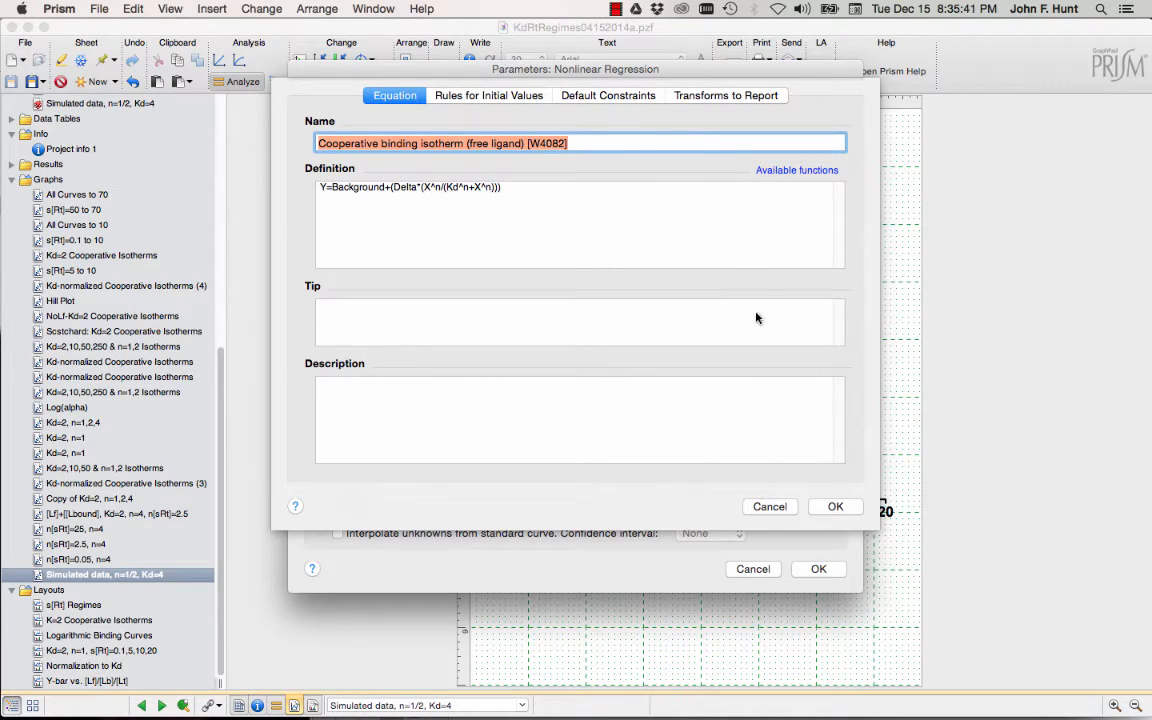
# Confirm the reported combination Signal @ saturation = P1+P2 (Background plus Delta), then close the editor.
pyautogui.click(724, 97)
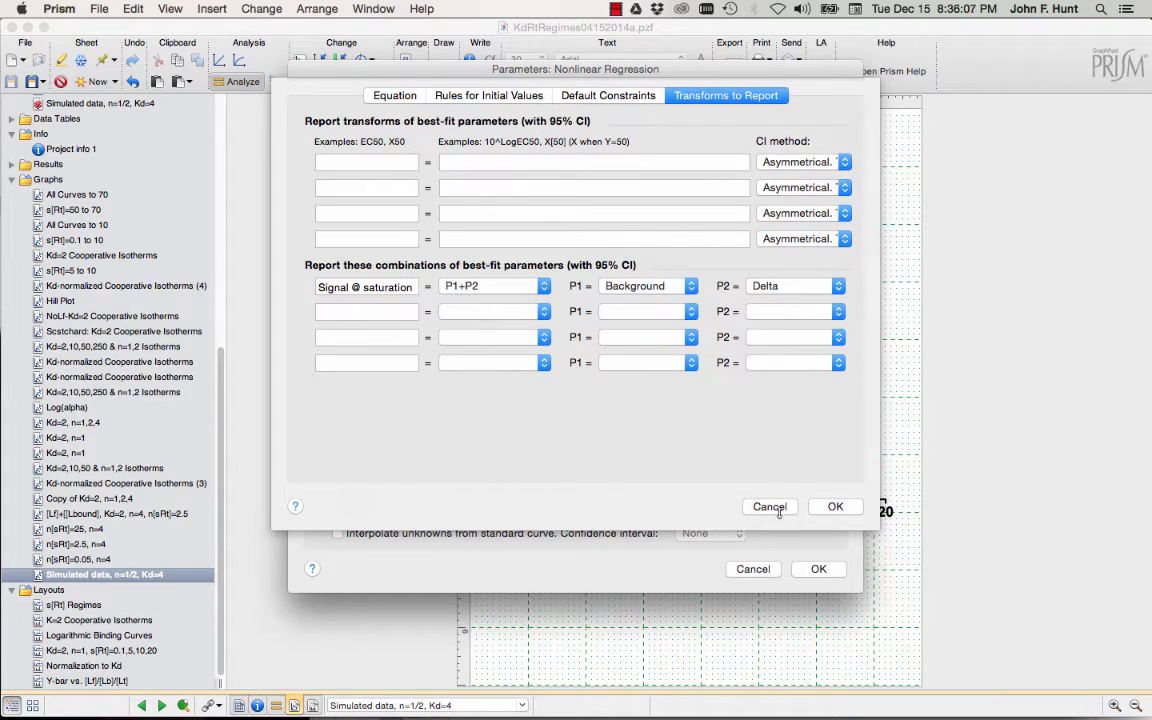
pyautogui.click(835, 507)
# Run the cooperative binding fit so curves are drawn through the red and blue points.
pyautogui.click(815, 568)
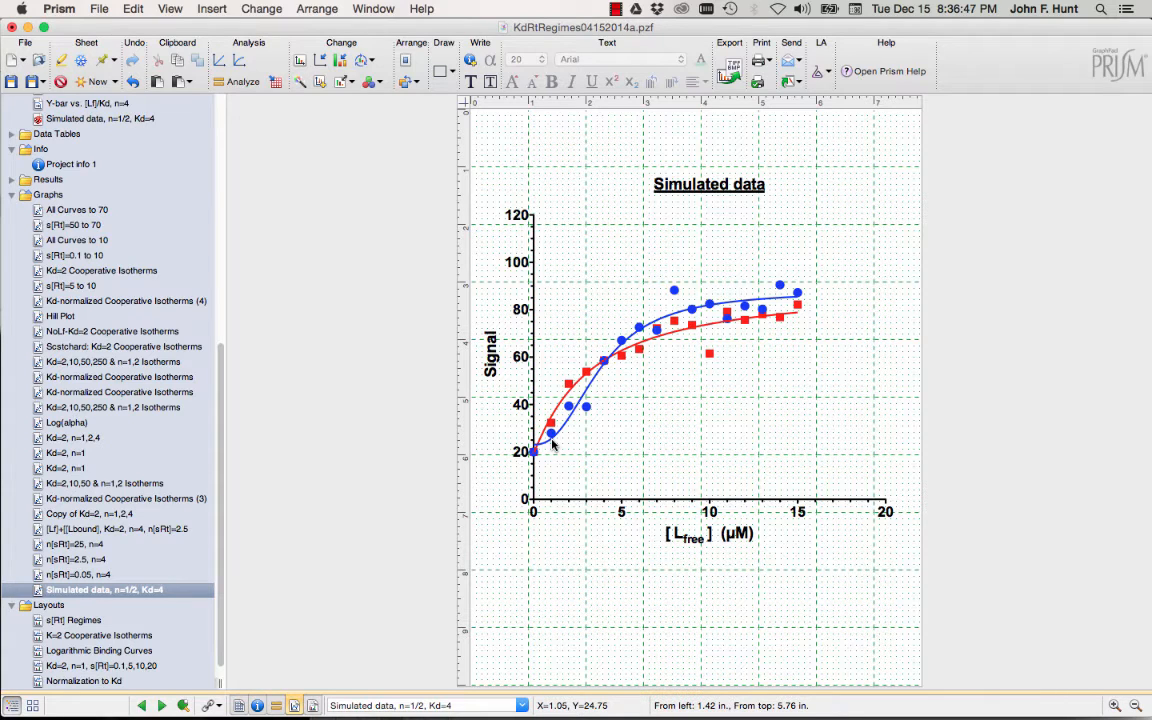
# Extend the fitted curves' X range end from 15 to 20 in the nonlinear regression settings.
pyautogui.doubleClick(675, 337)
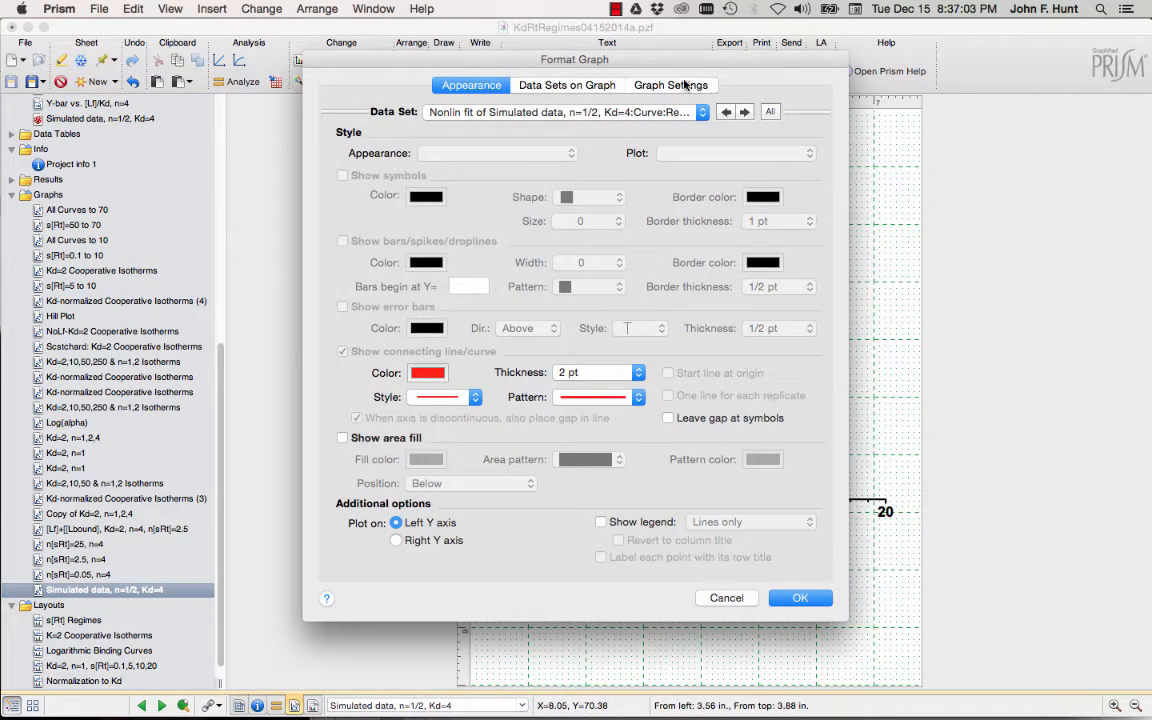
pyautogui.click(726, 597)
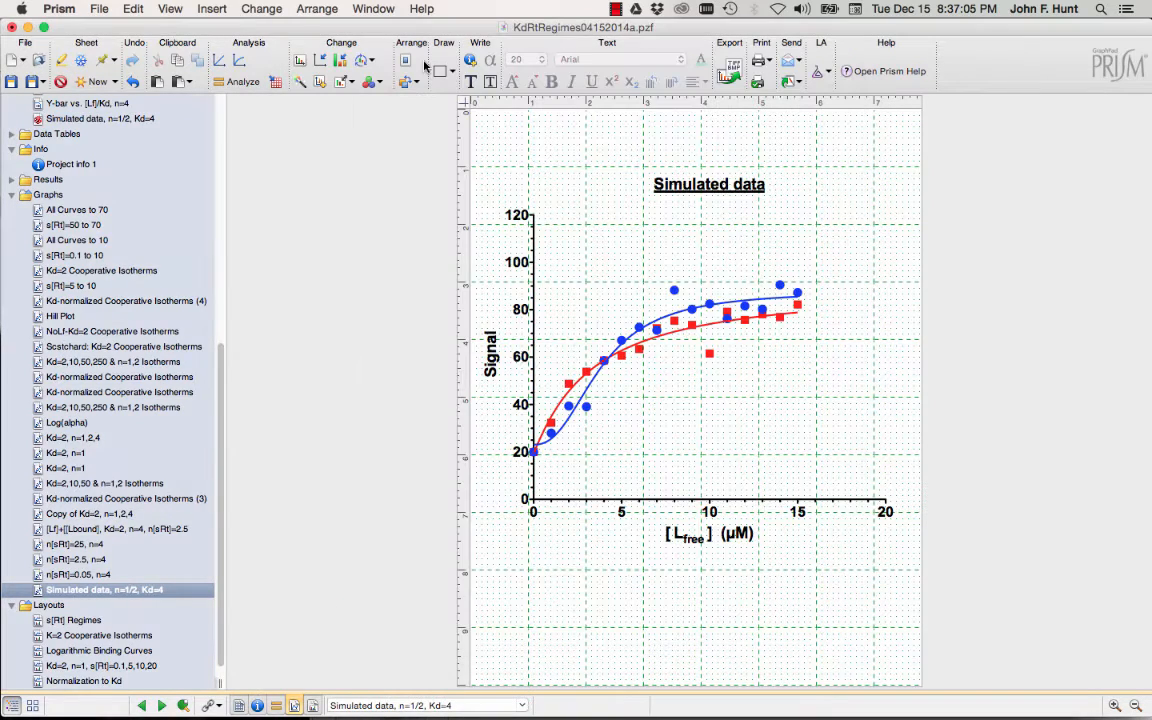
pyautogui.click(275, 82)
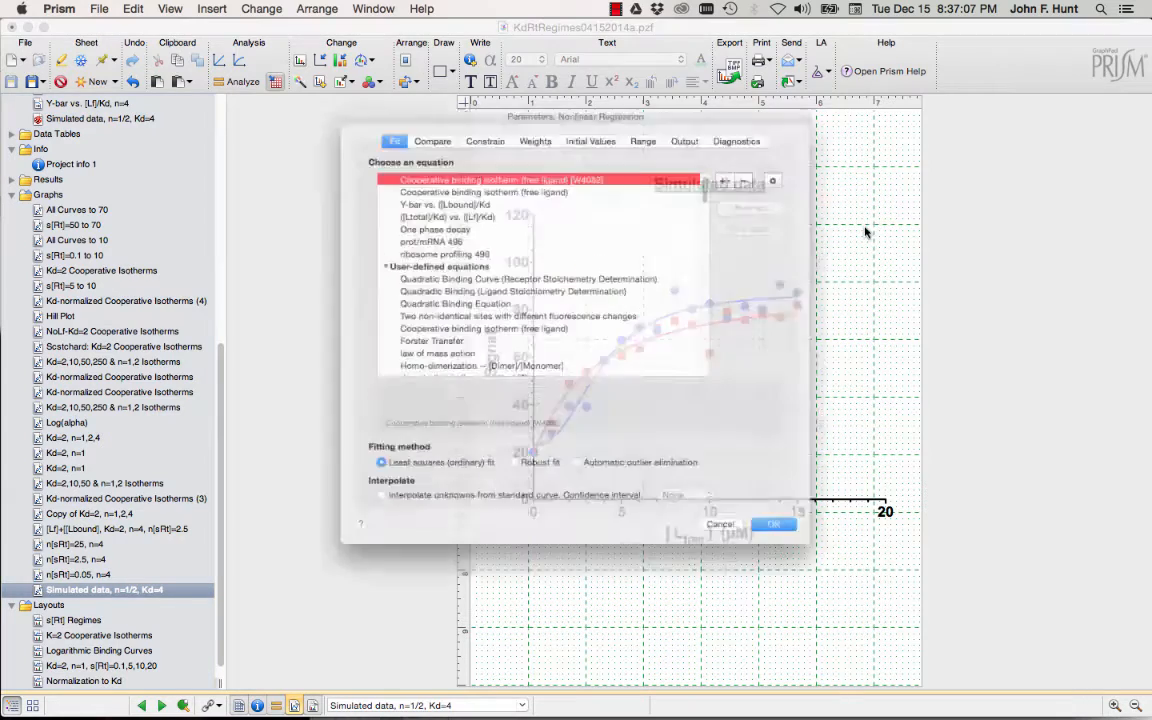
pyautogui.click(662, 100)
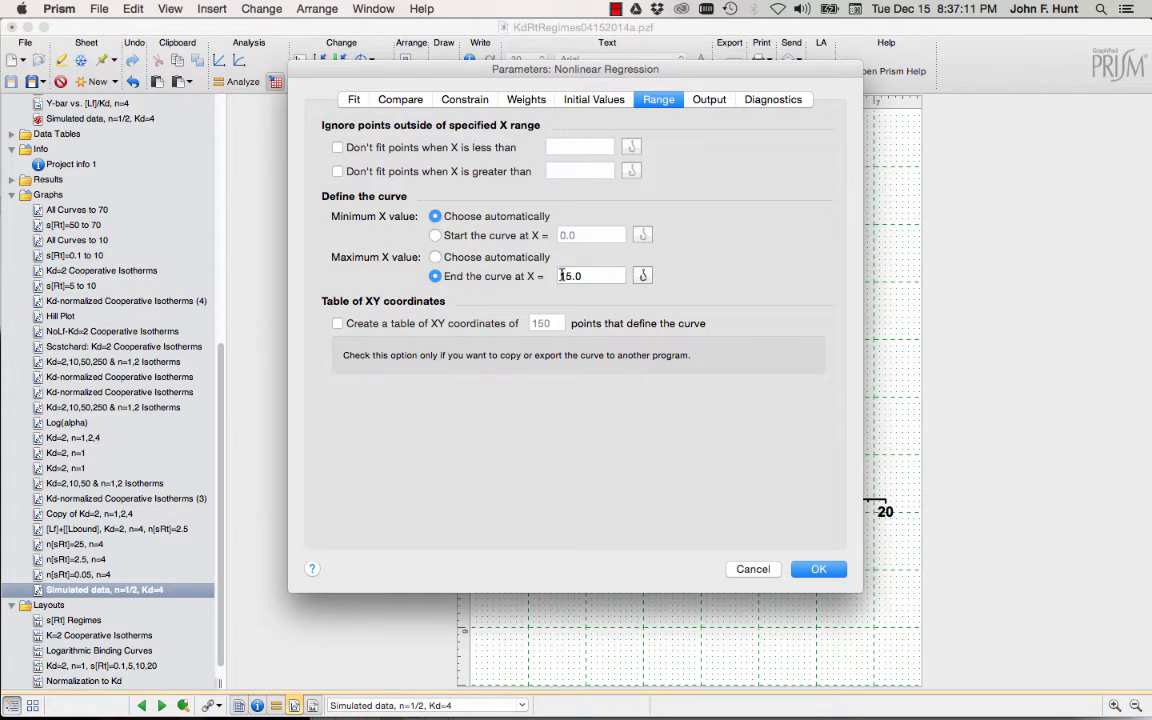
pyautogui.moveTo(573, 276); pyautogui.dragTo(520, 277)
pyautogui.write('20')
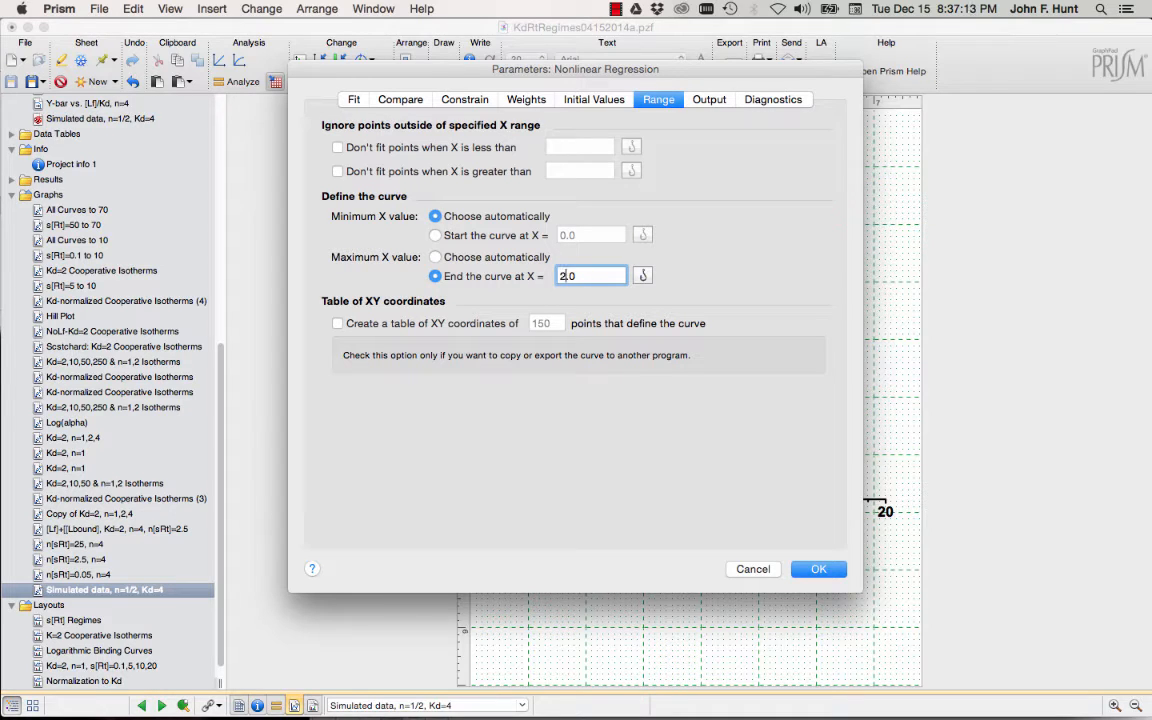
pyautogui.press('Return')
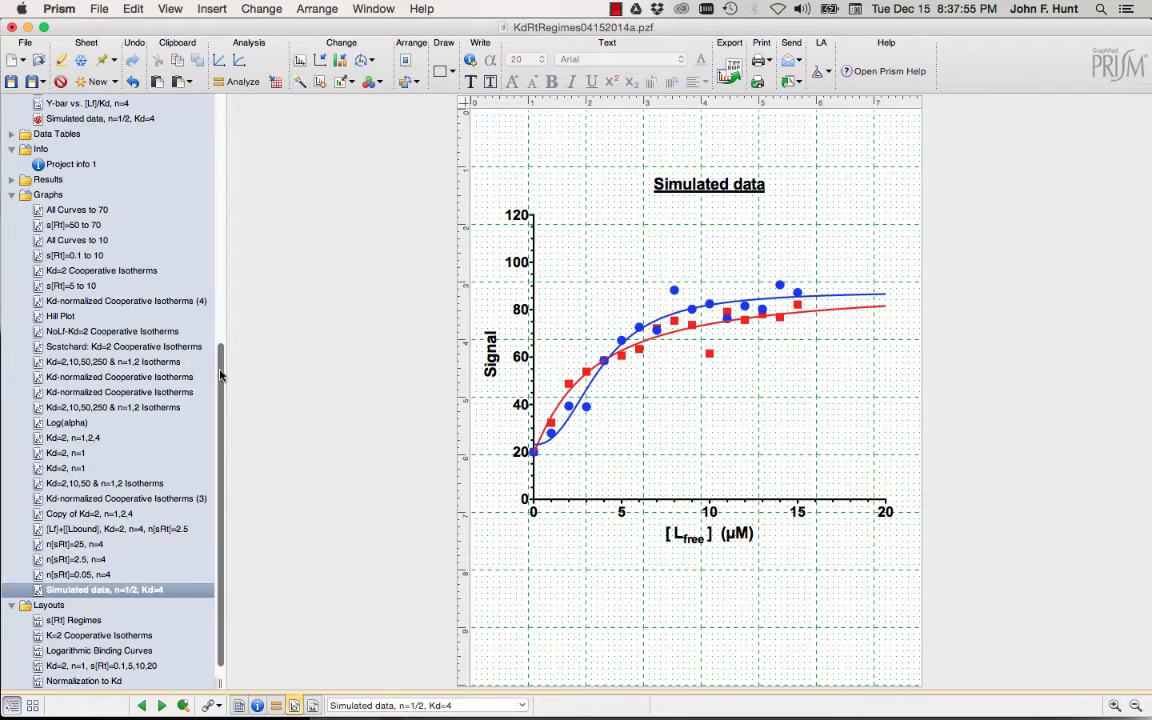
pyautogui.moveTo(222, 374); pyautogui.dragTo(202, 203)
pyautogui.click(122, 157)
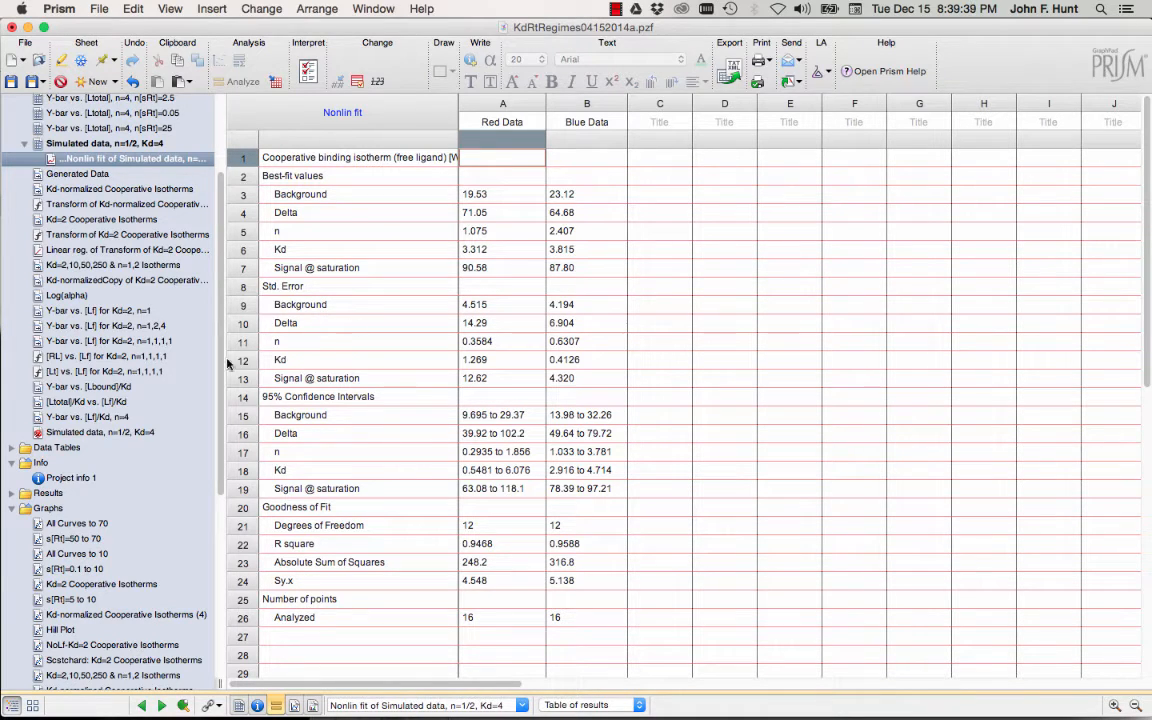
pyautogui.scroll(-5, 105, 527)
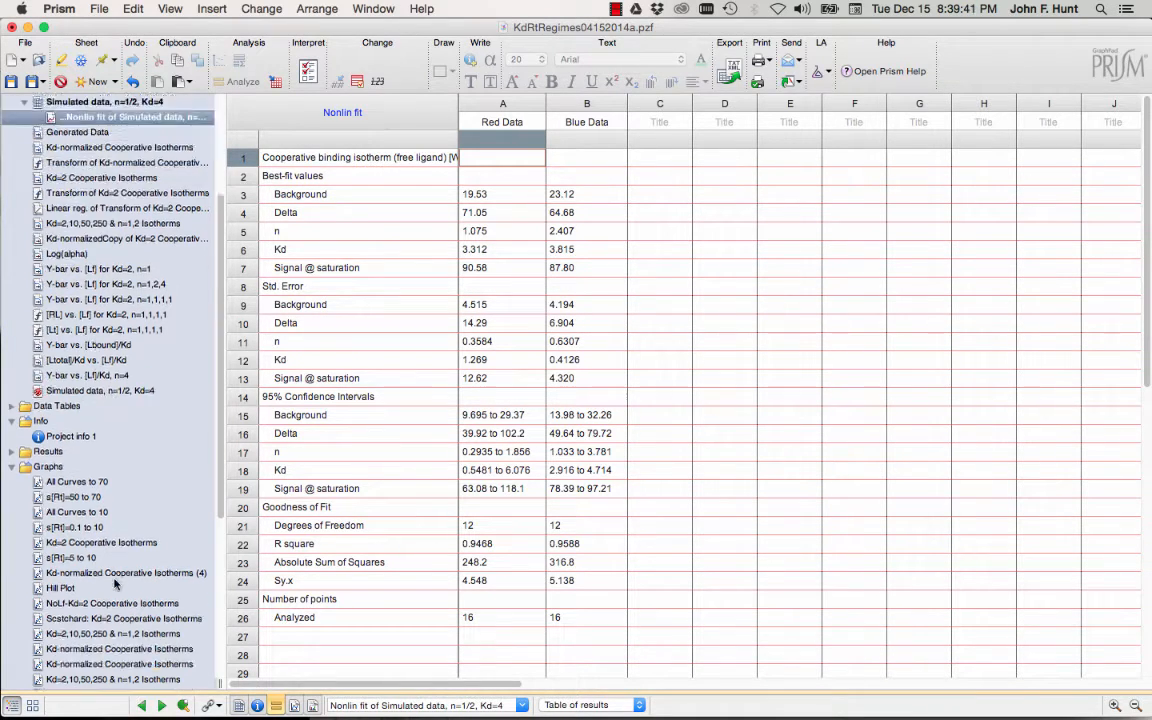
pyautogui.scroll(-5, 114, 585)
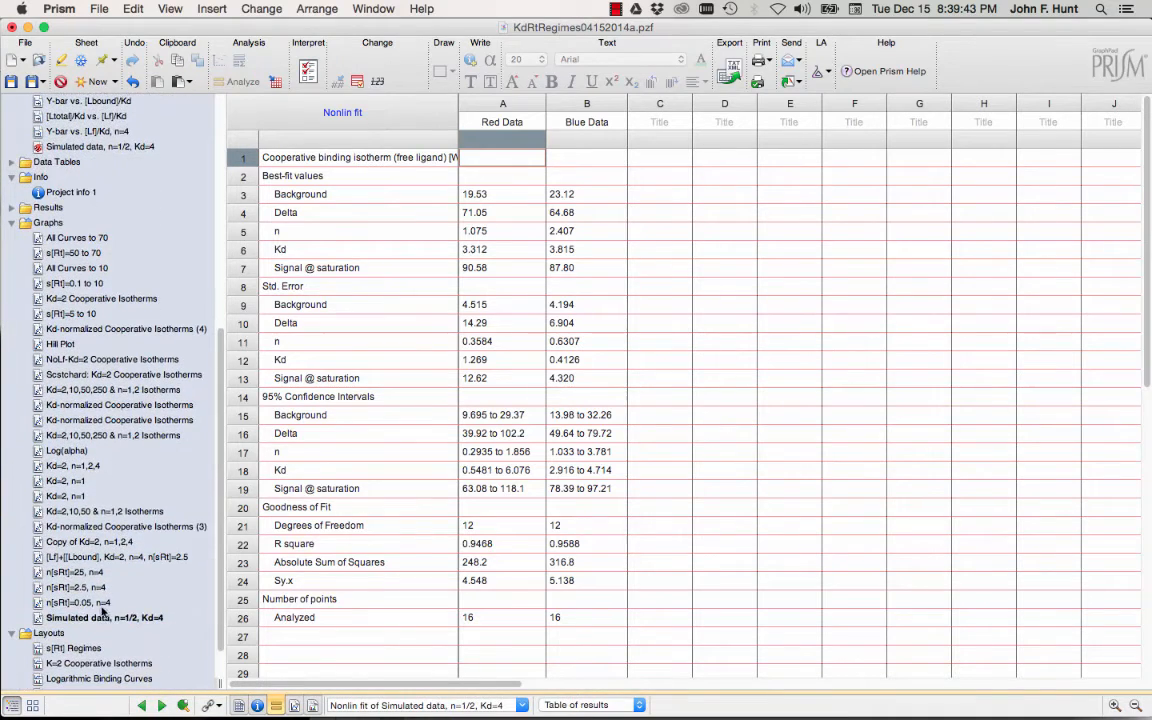
pyautogui.click(99, 618)
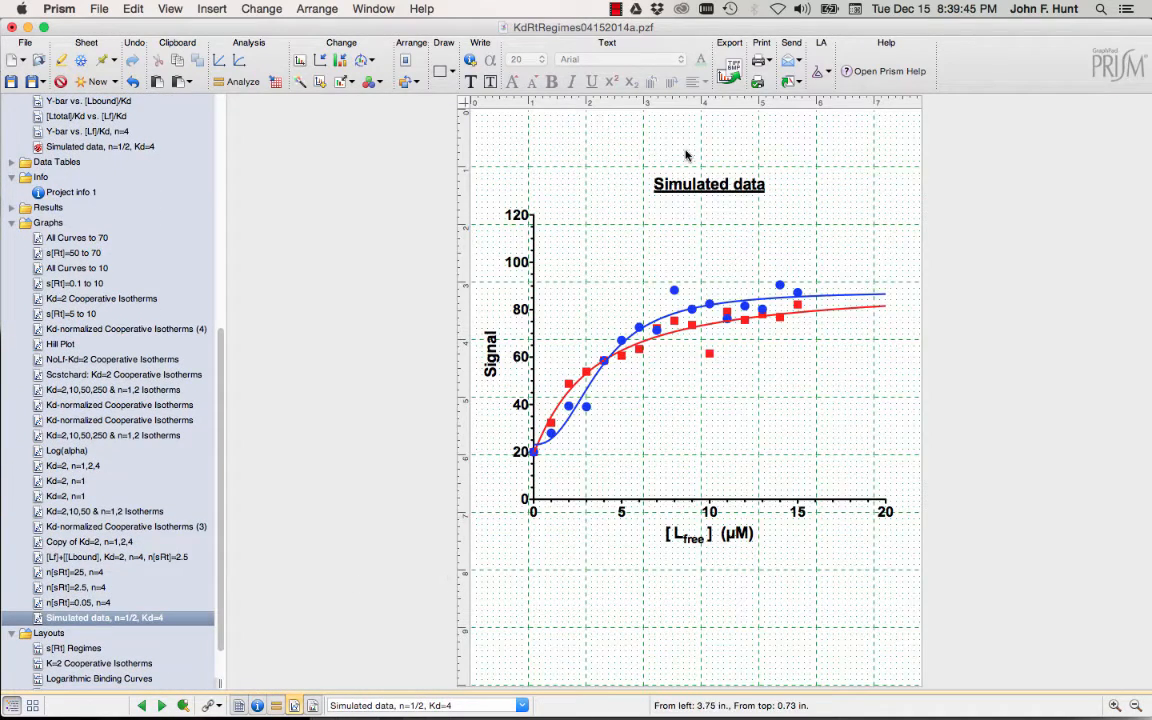
# Add an extra Y-axis tick at 90.58 with a grid line, then bring up the Analyze Data dialog.
pyautogui.doubleClick(535, 259)
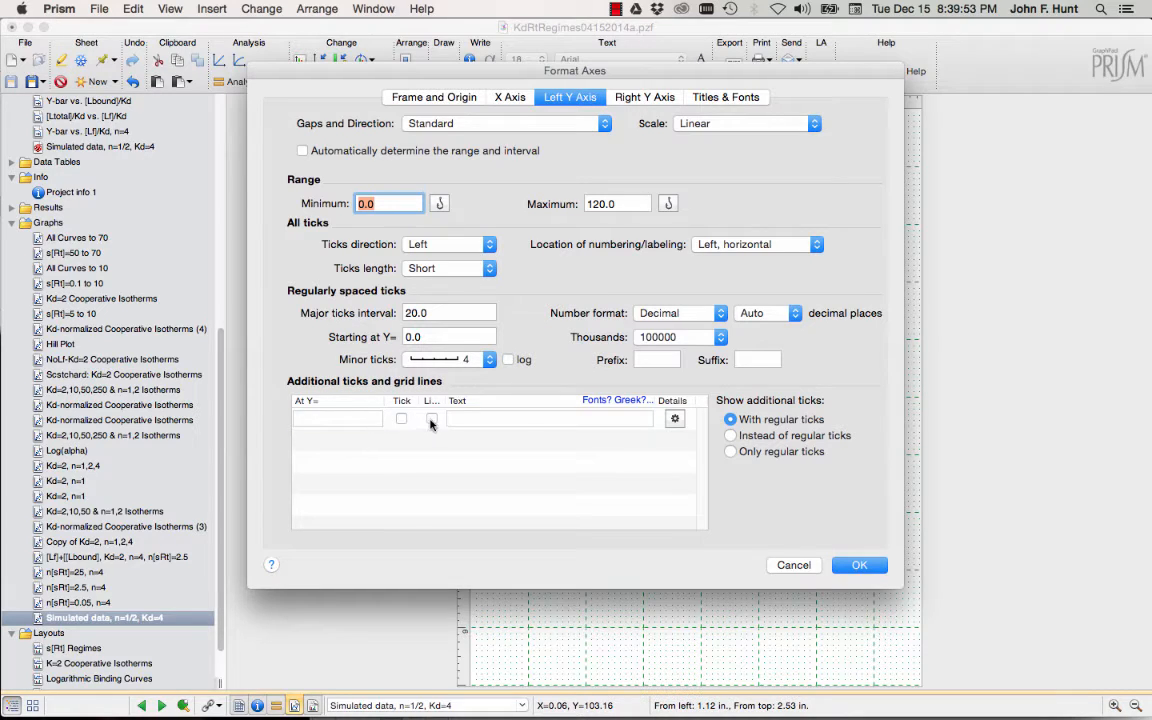
pyautogui.click(359, 420)
pyautogui.click(359, 420)
pyautogui.write('90.58')
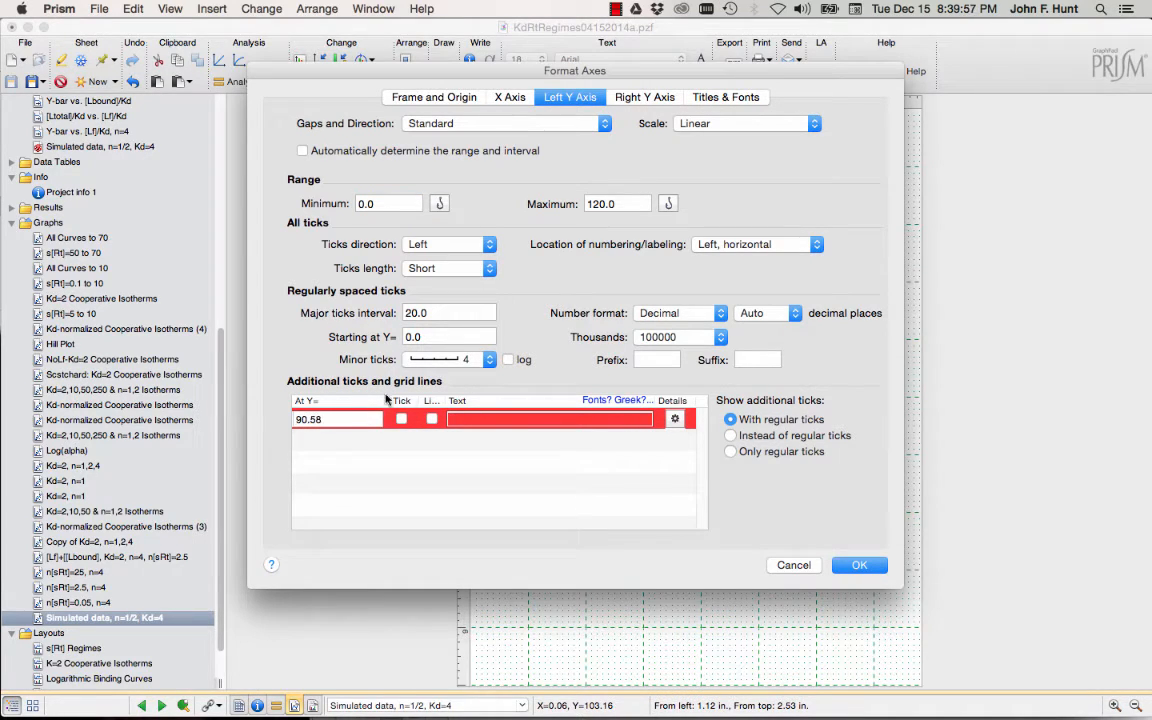
pyautogui.click(631, 418)
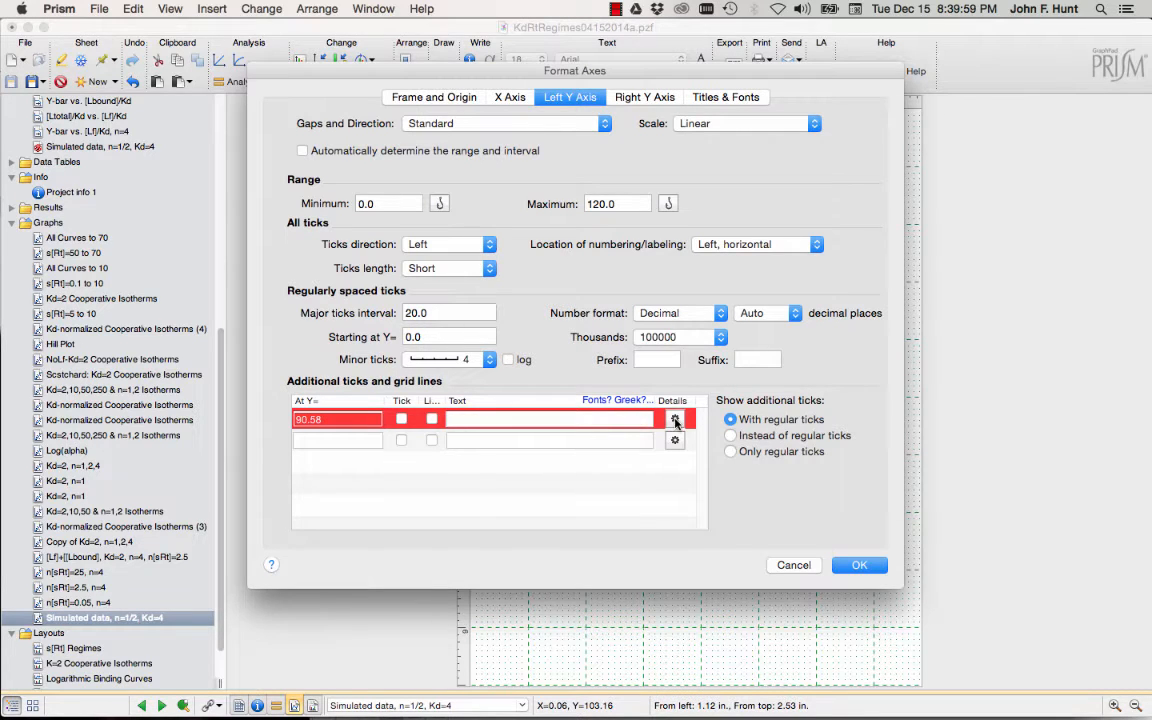
pyautogui.click(674, 418)
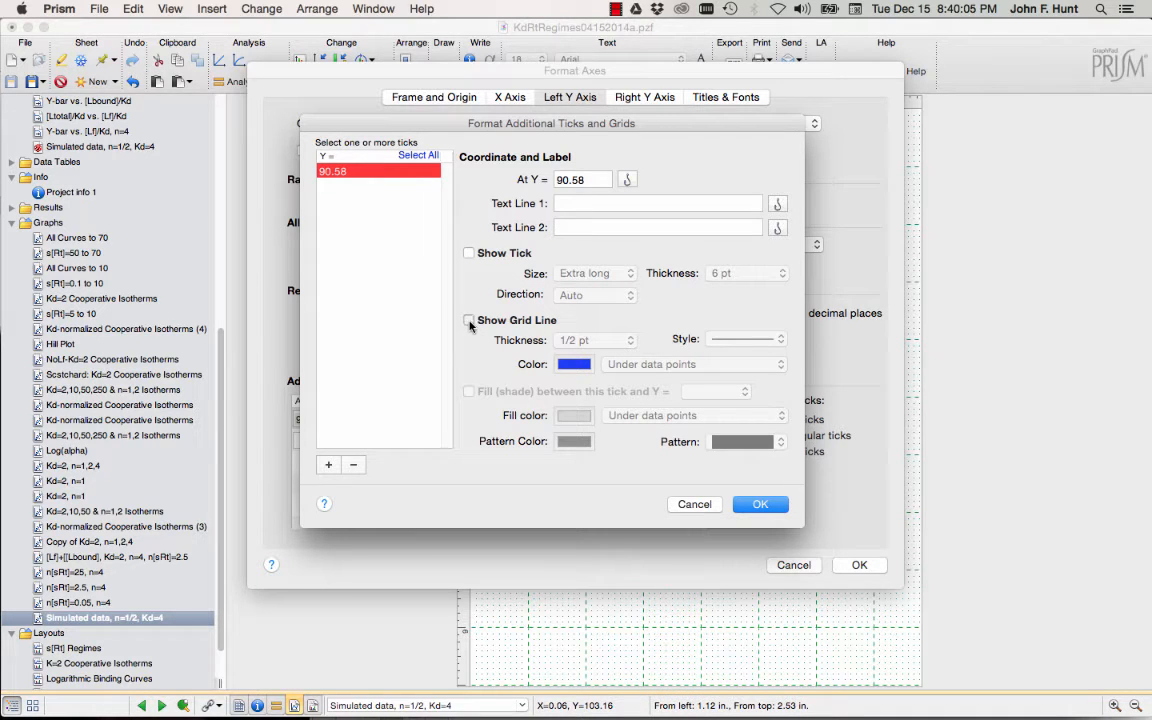
pyautogui.click(469, 321)
pyautogui.click(760, 504)
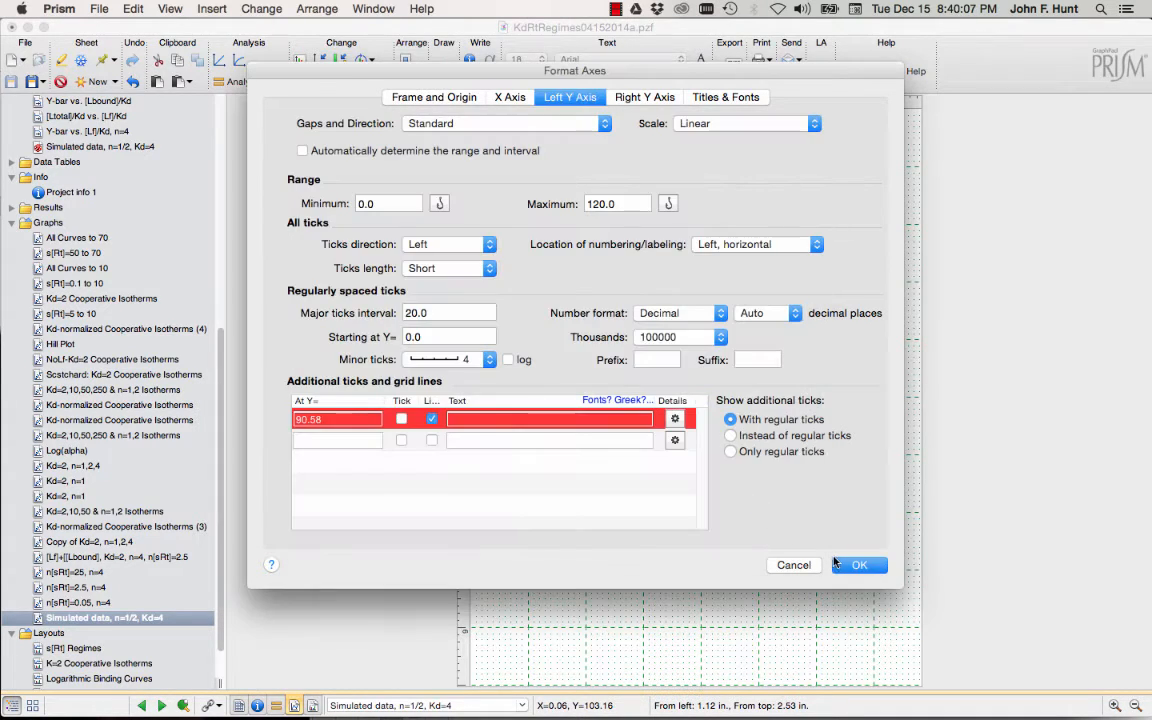
pyautogui.press('Return')
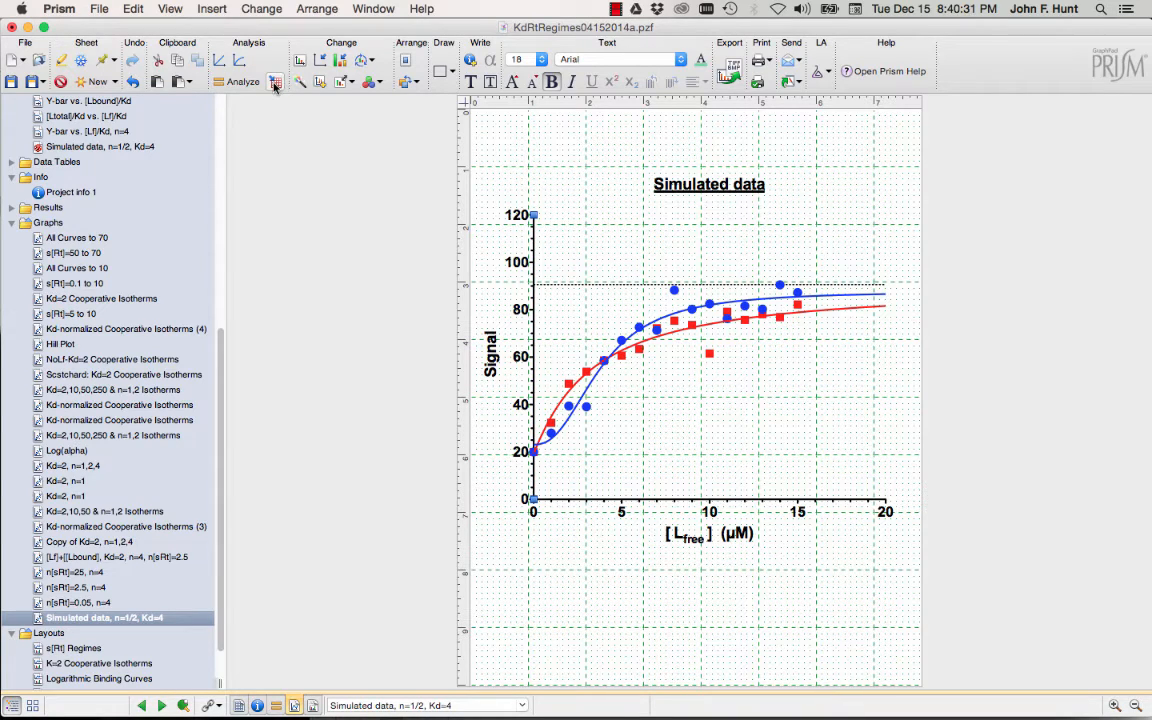
pyautogui.click(236, 81)
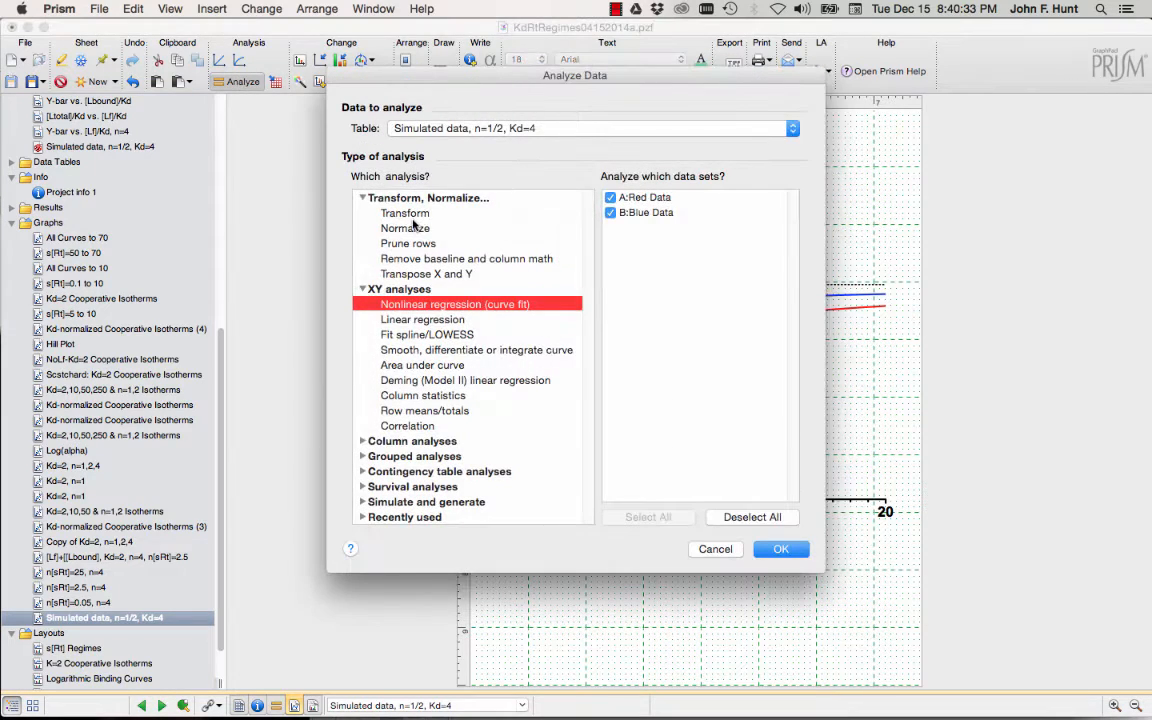
# Run a Pharmacology and biochemistry Hill transform with Vmax 90.58, treating X as concentration.
pyautogui.click(408, 214)
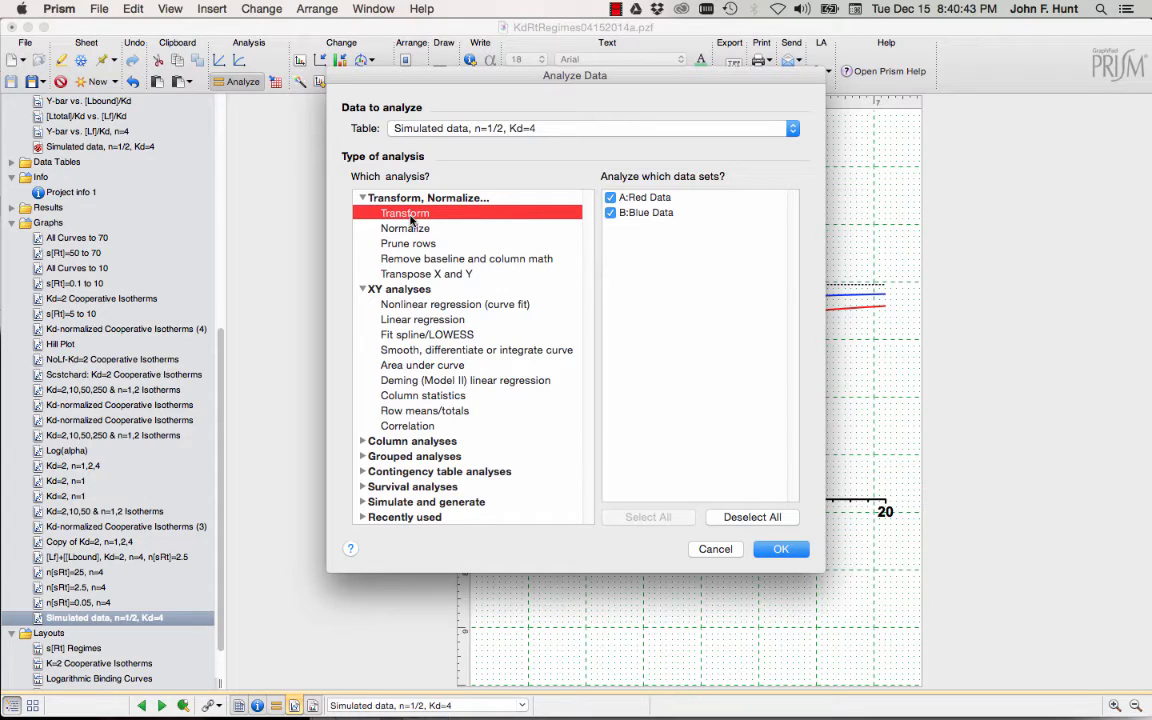
pyautogui.click(784, 553)
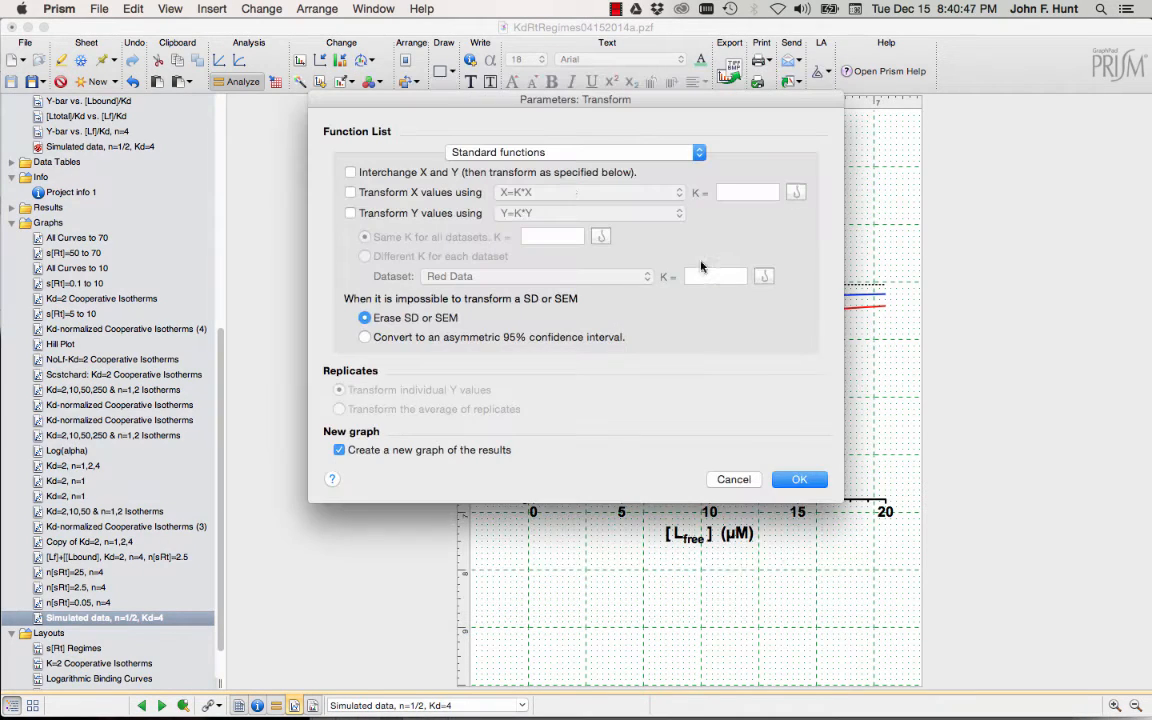
pyautogui.click(549, 155)
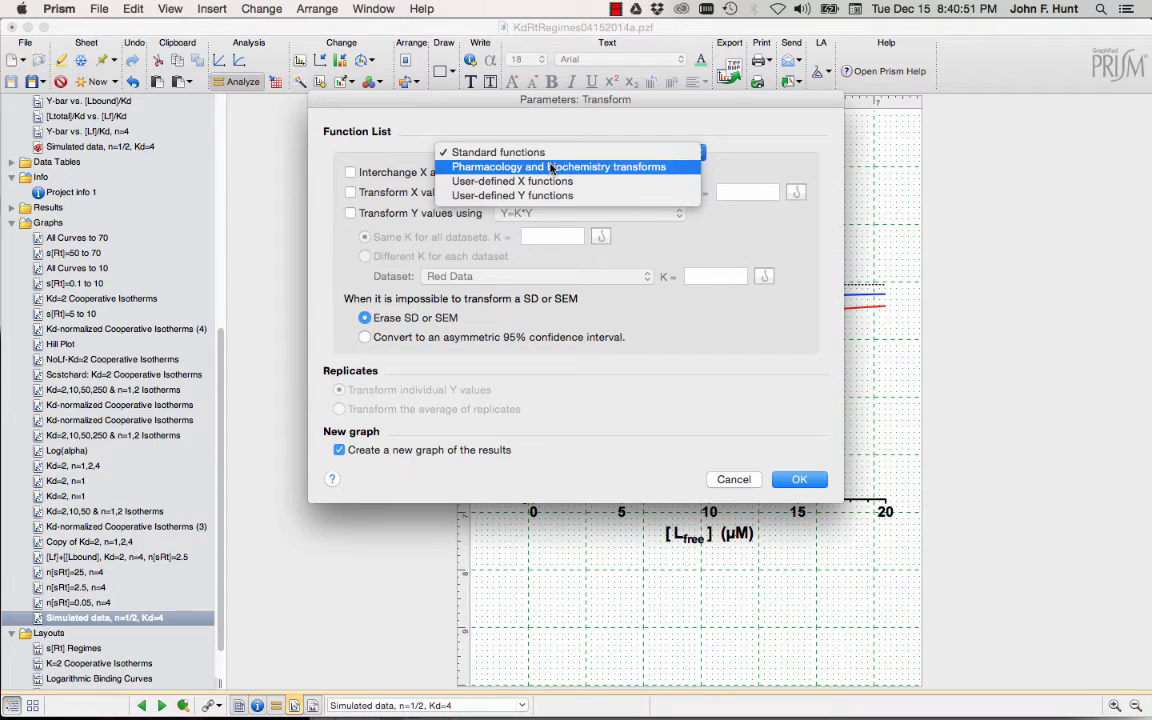
pyautogui.click(549, 167)
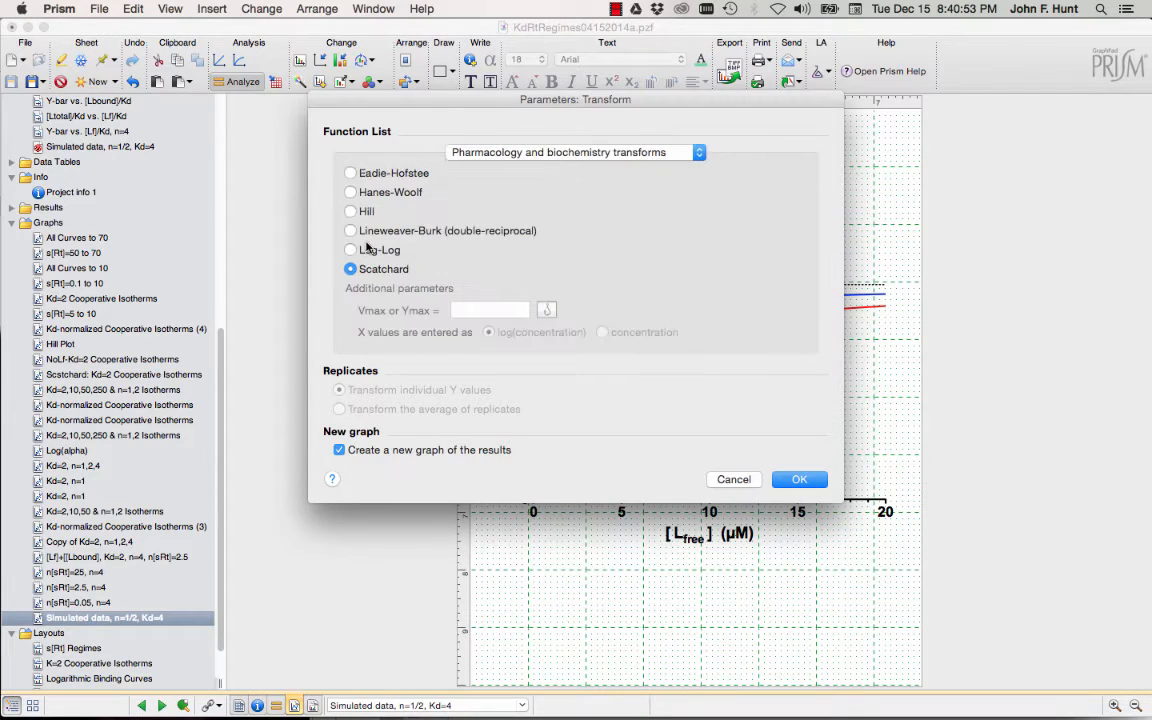
pyautogui.click(350, 212)
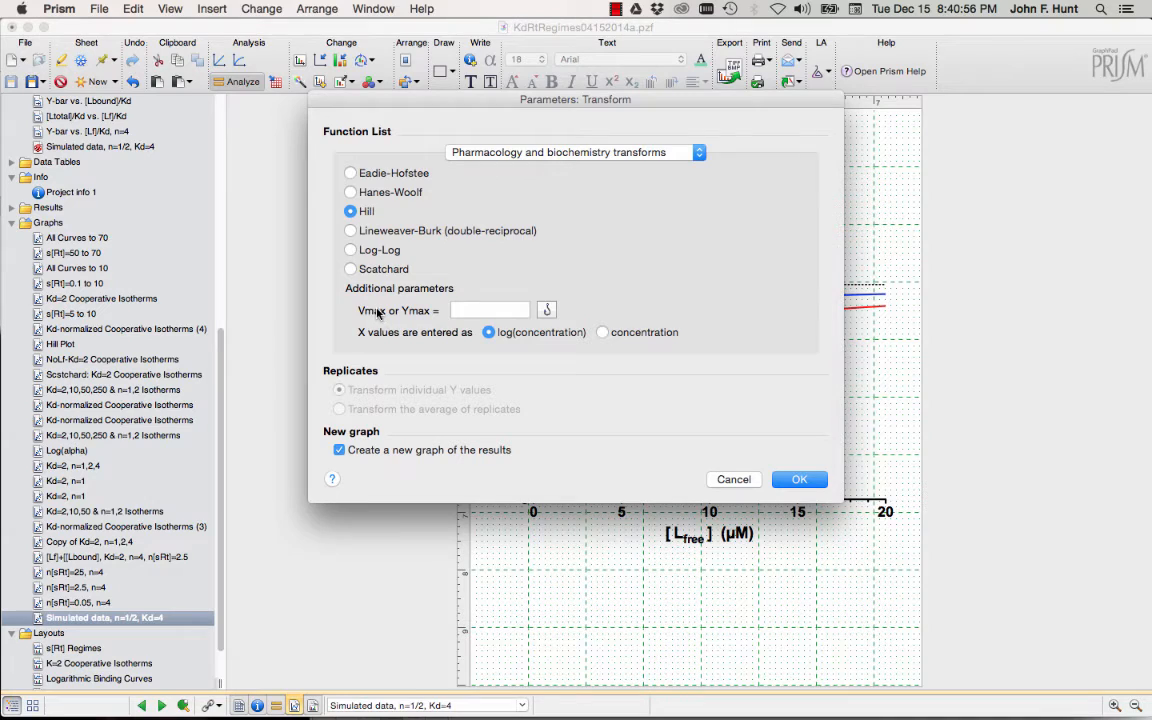
pyautogui.click(483, 312)
pyautogui.write('9')
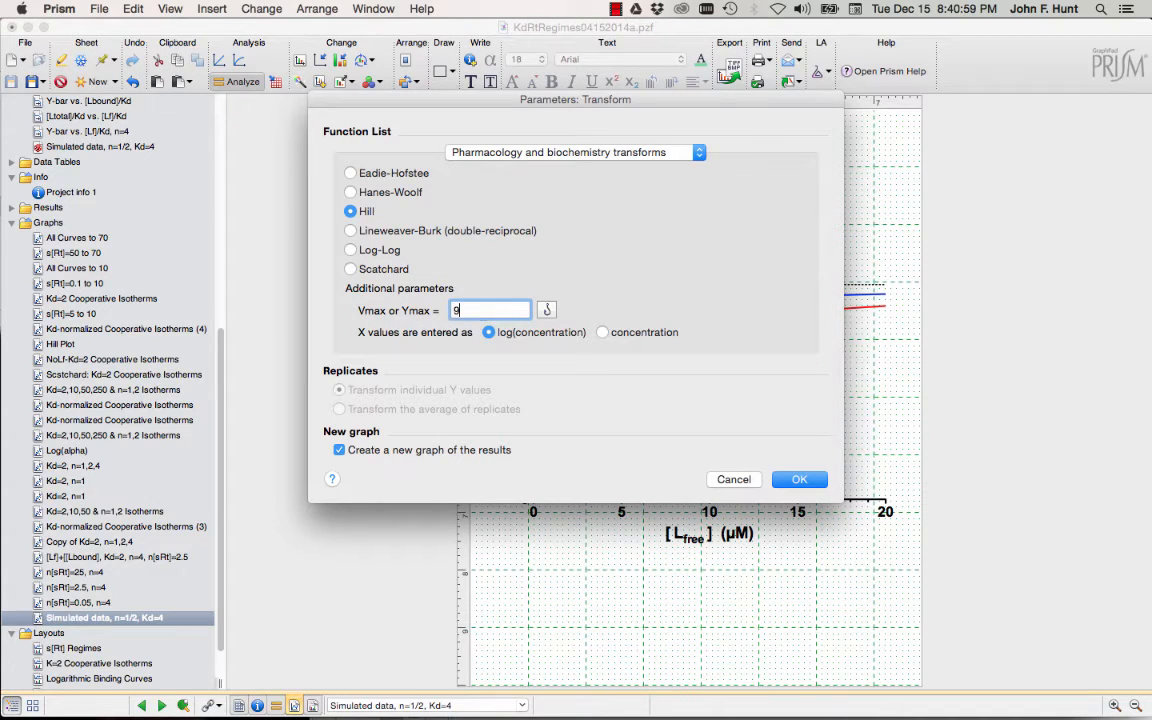
pyautogui.write('0.58')
pyautogui.click(603, 333)
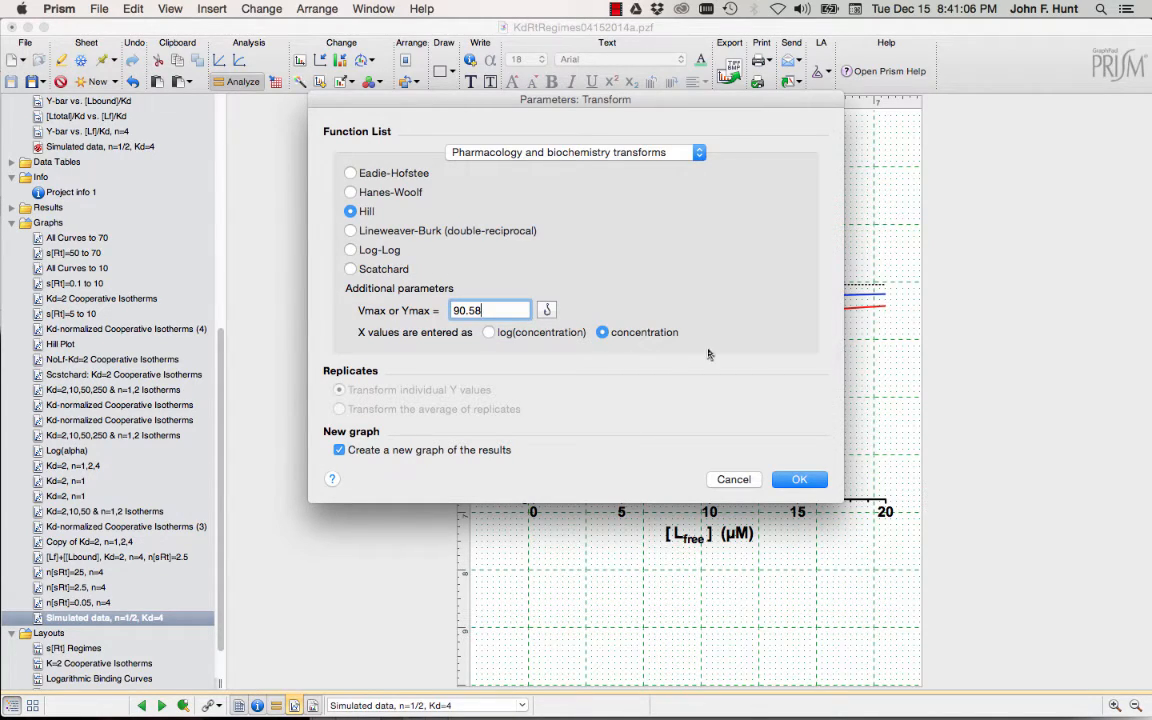
pyautogui.click(800, 480)
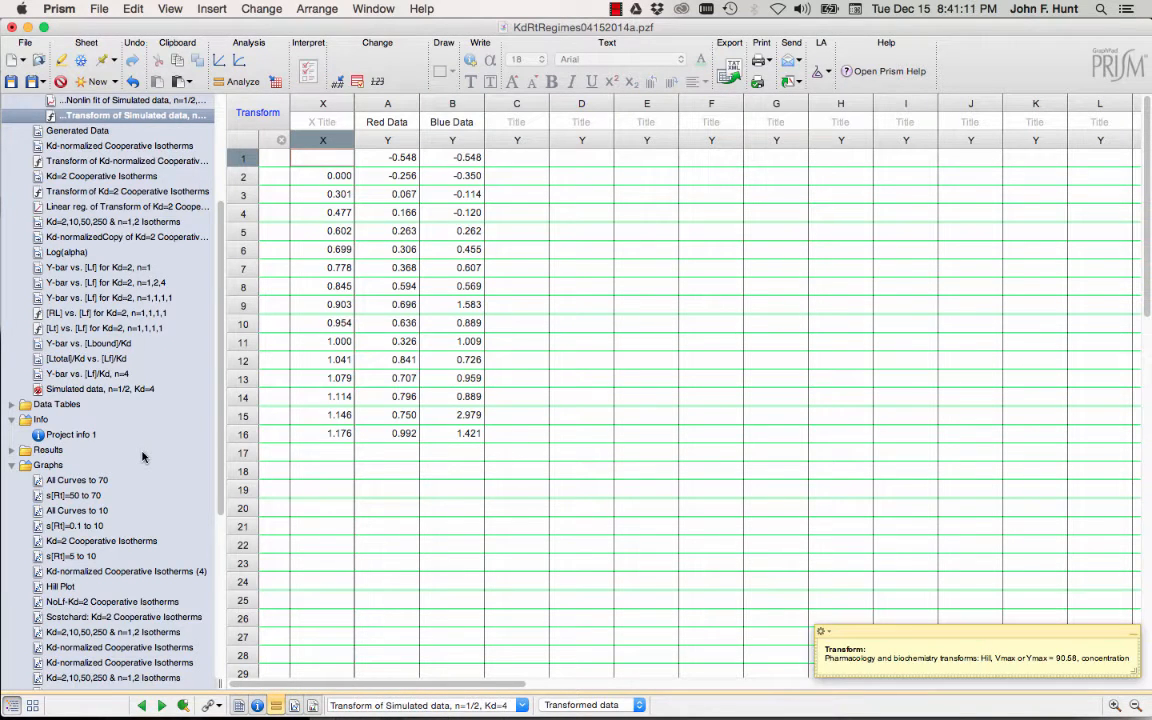
# Open the Transform of Simulated data graph and move it to the top-left of the page.
pyautogui.scroll(-2, 142, 457)
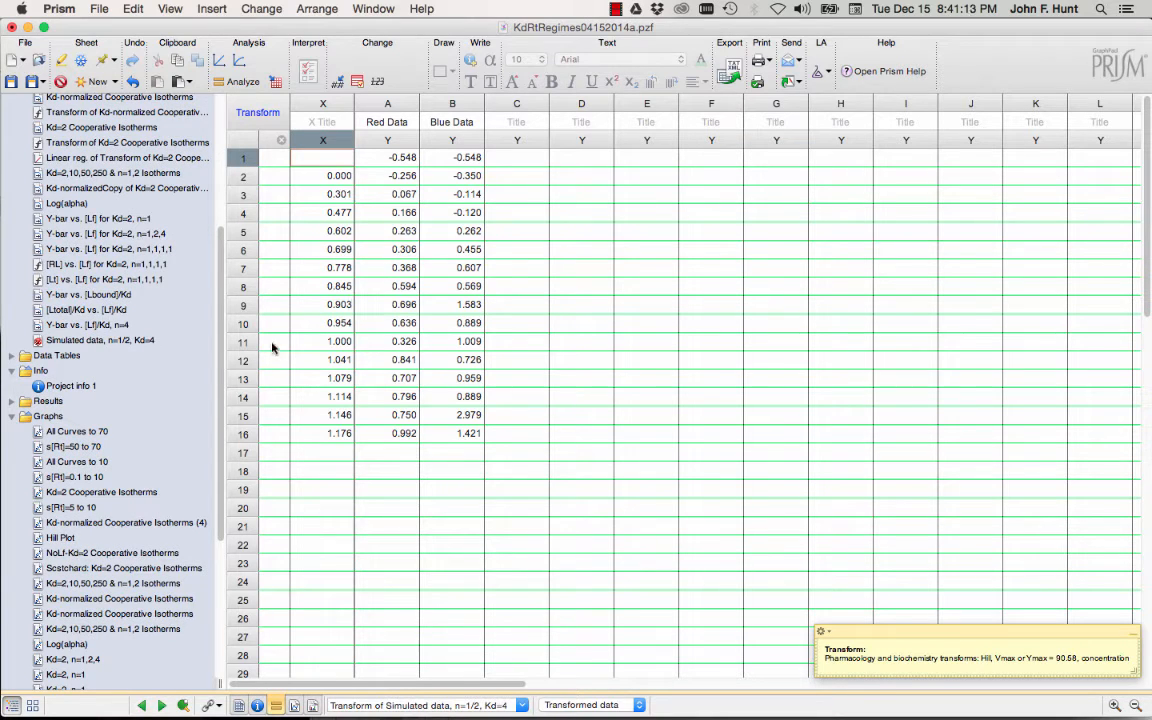
pyautogui.scroll(-5, 165, 391)
pyautogui.scroll(-4, 165, 391)
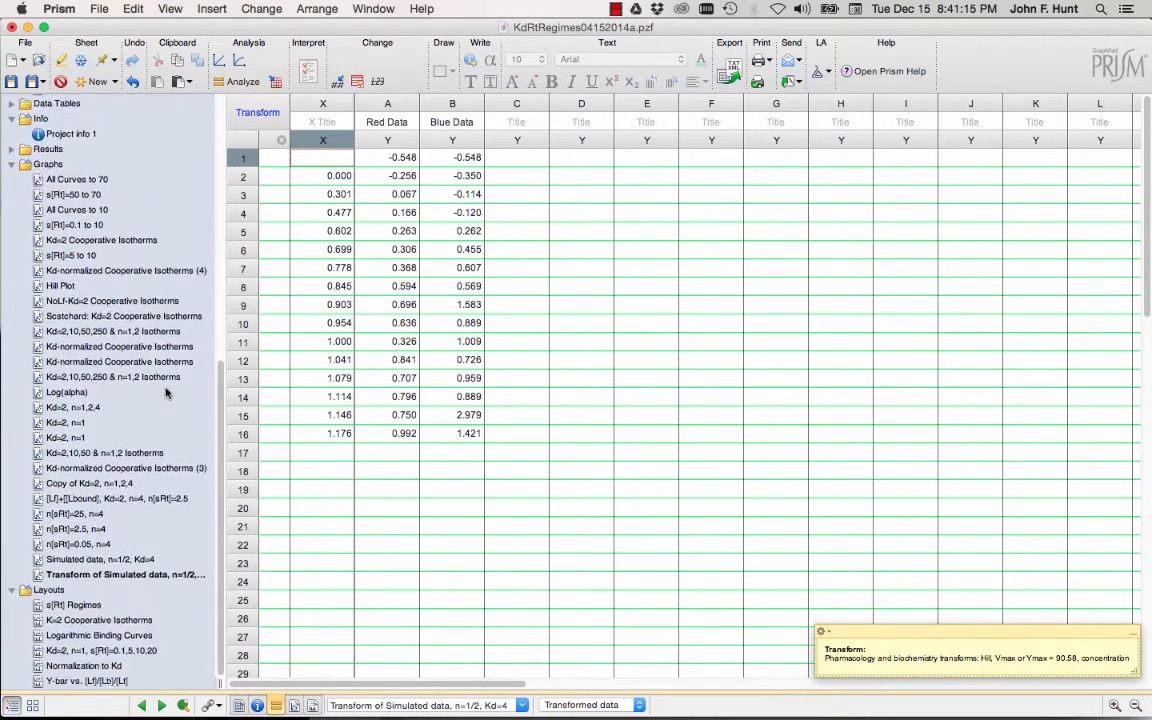
pyautogui.click(97, 575)
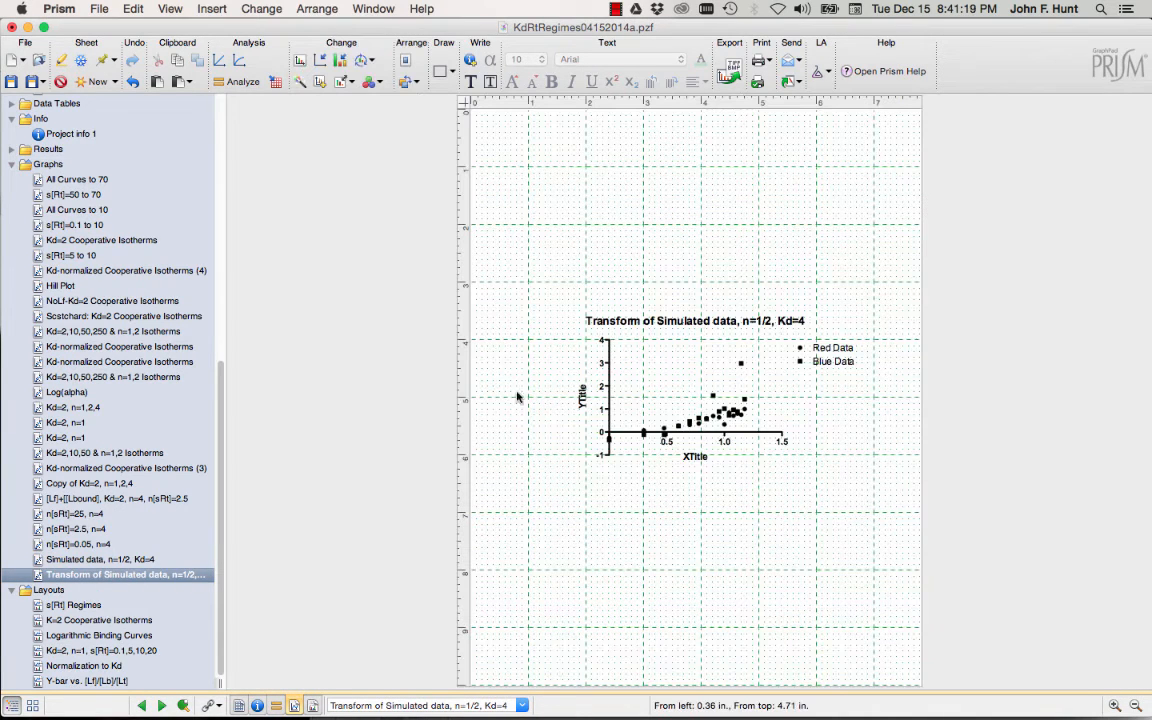
pyautogui.moveTo(609, 419); pyautogui.dragTo(512, 224)
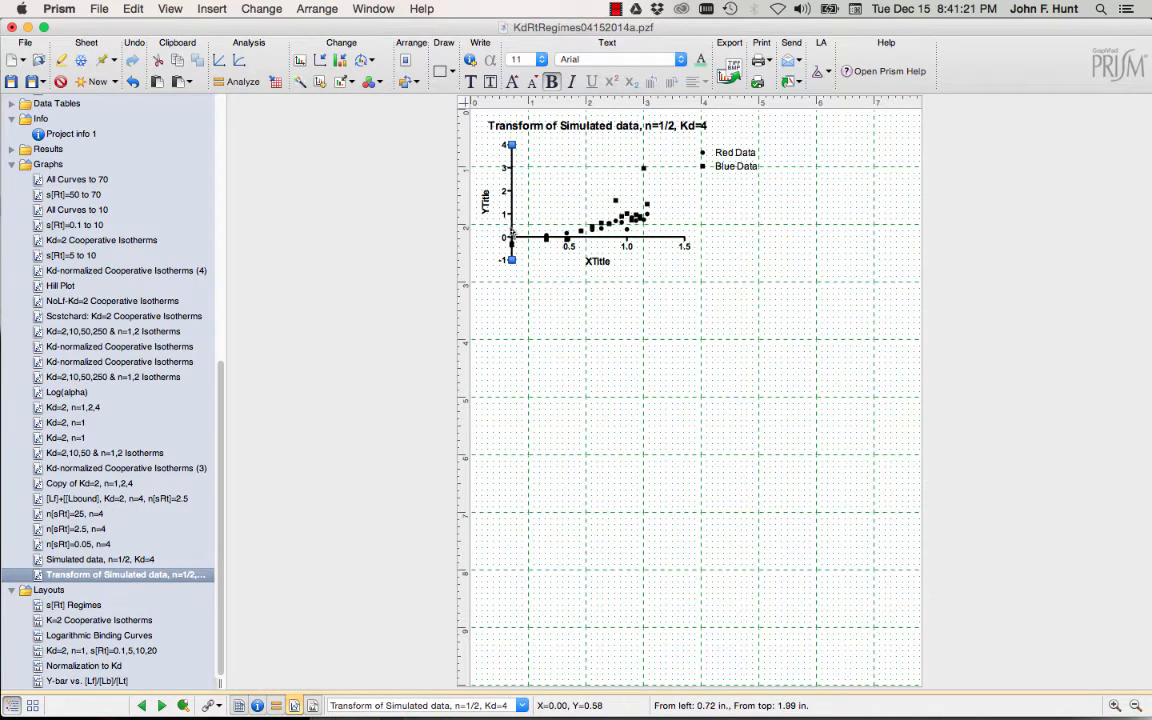
# Lengthen the Y and X axes to enlarge the graph, then open the Blue Data point formatting.
pyautogui.moveTo(511, 285); pyautogui.dragTo(511, 650)
pyautogui.click(686, 550)
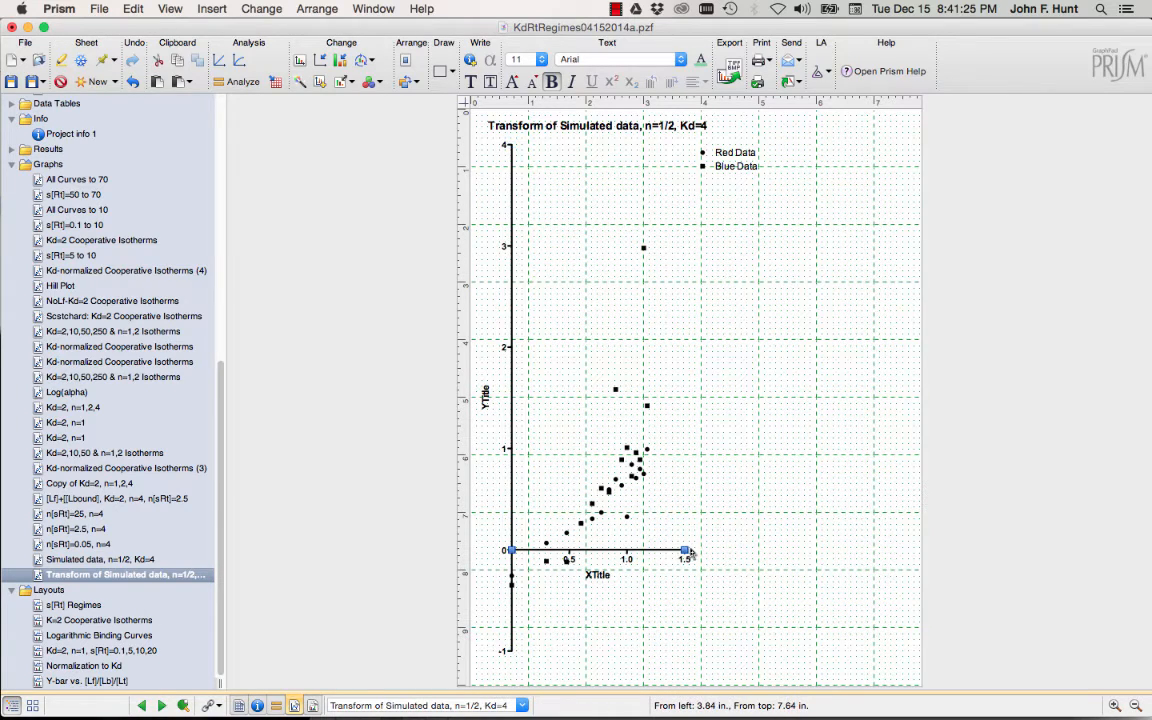
pyautogui.moveTo(686, 550); pyautogui.dragTo(923, 538)
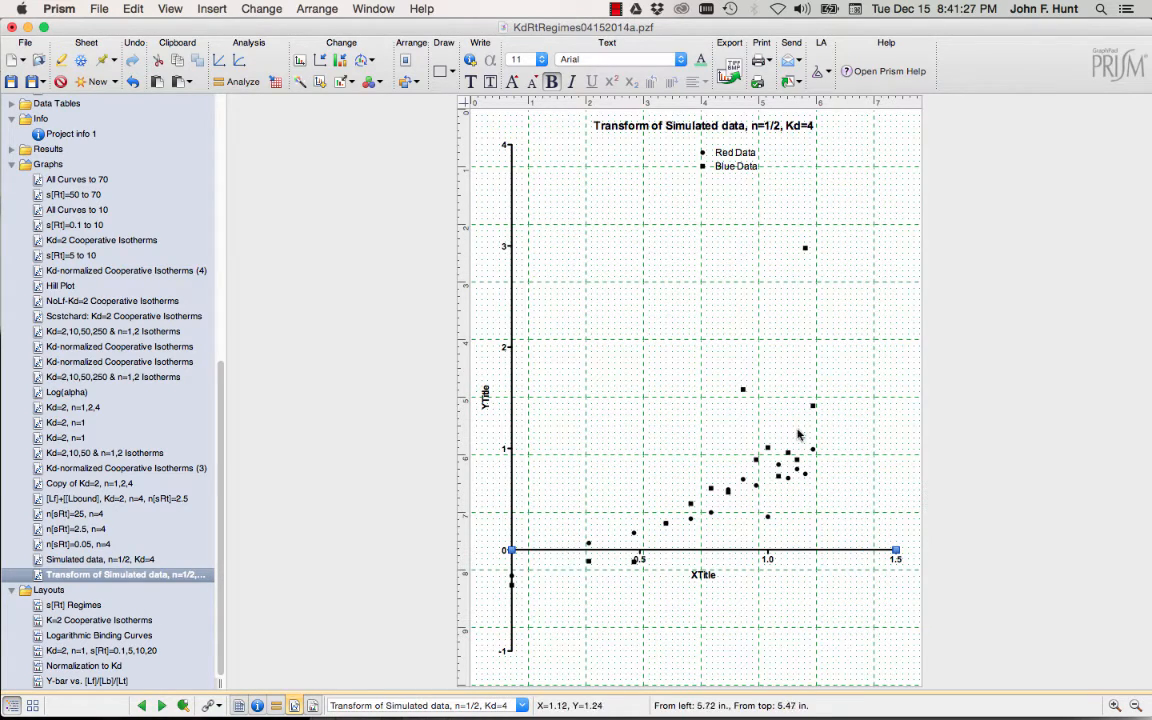
pyautogui.click(742, 391)
pyautogui.doubleClick(744, 394)
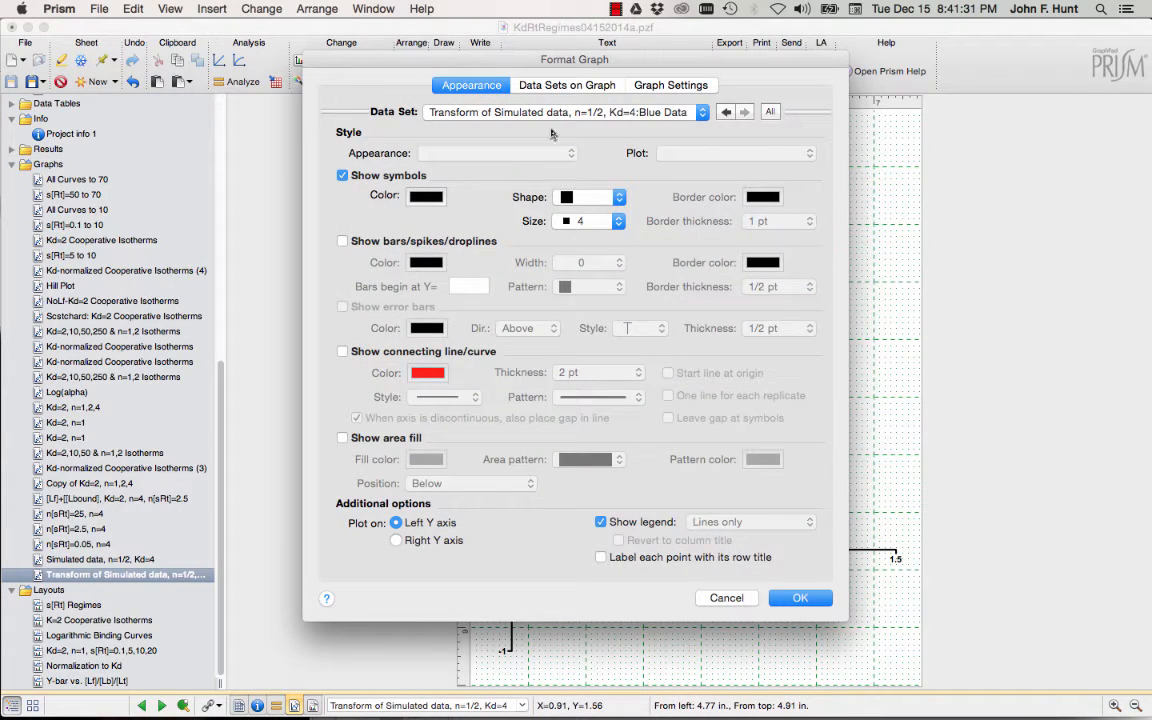
# Colour the Blue Data symbols Blueberry and the Red Data symbols Maraschino.
pyautogui.click(432, 200)
pyautogui.click(972, 508)
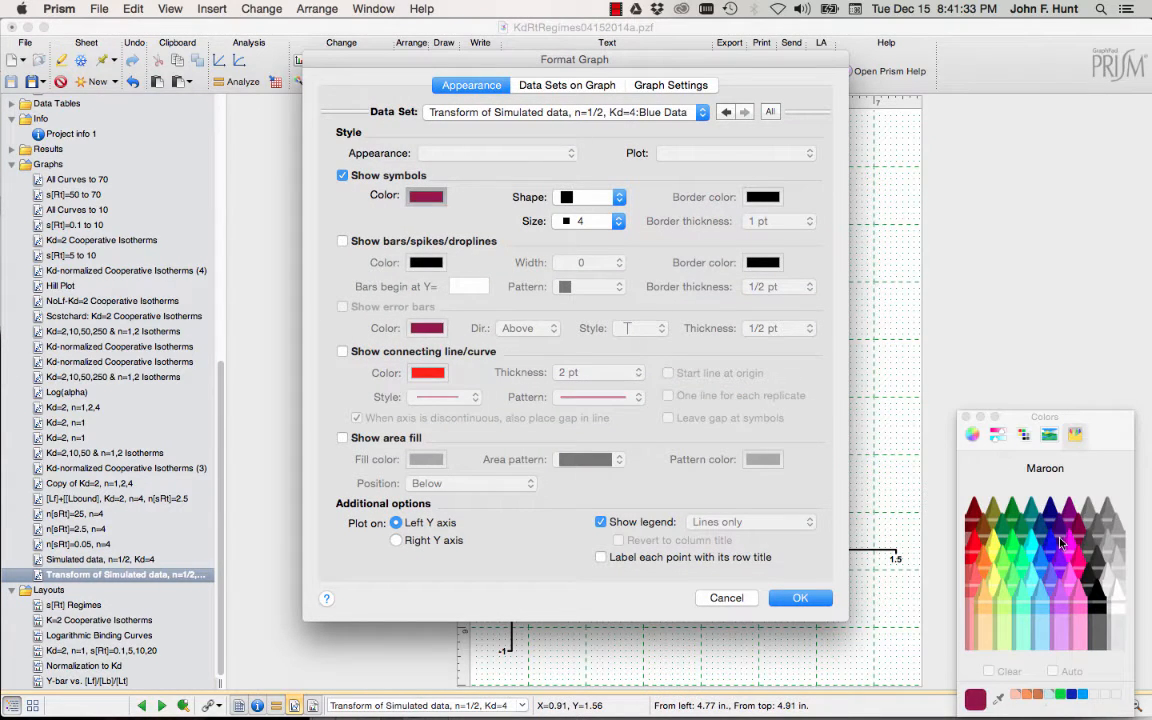
pyautogui.click(1050, 545)
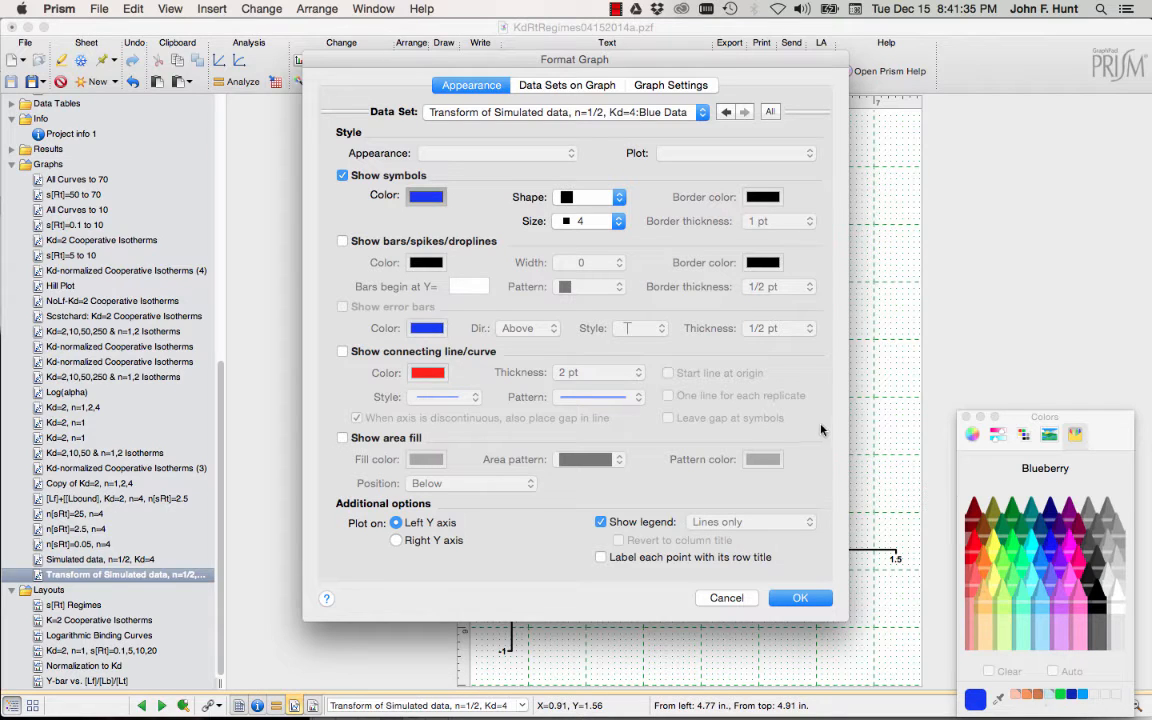
pyautogui.click(600, 113)
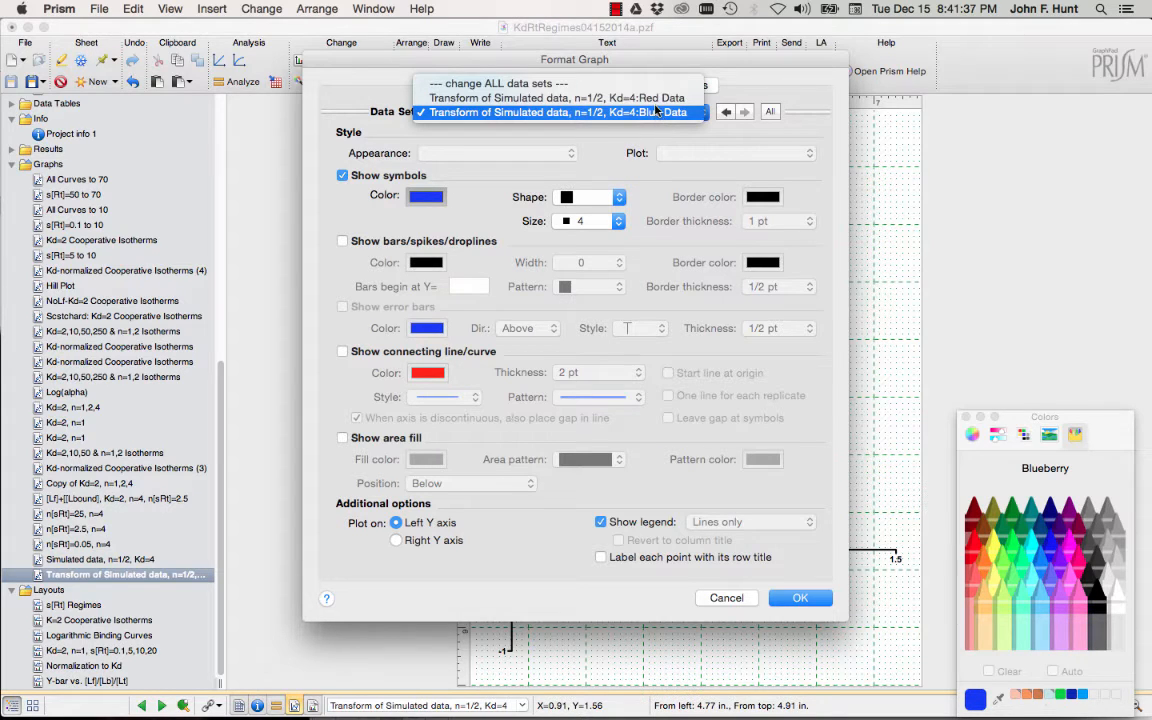
pyautogui.click(593, 98)
pyautogui.click(974, 548)
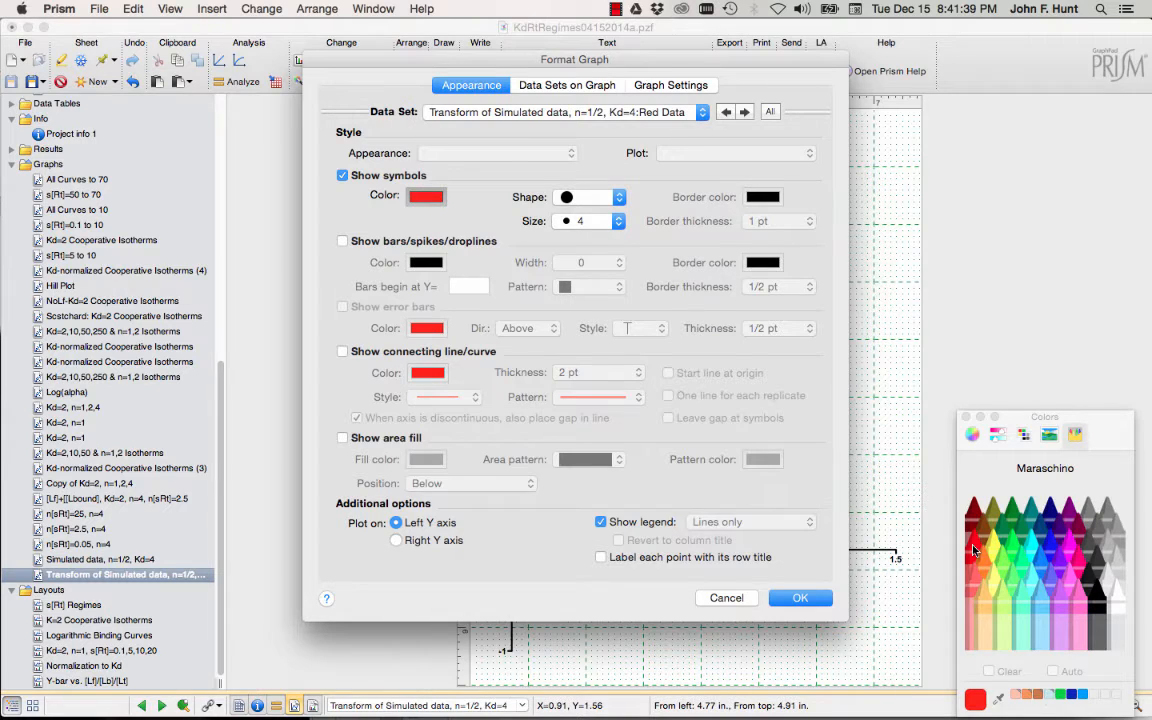
pyautogui.click(800, 597)
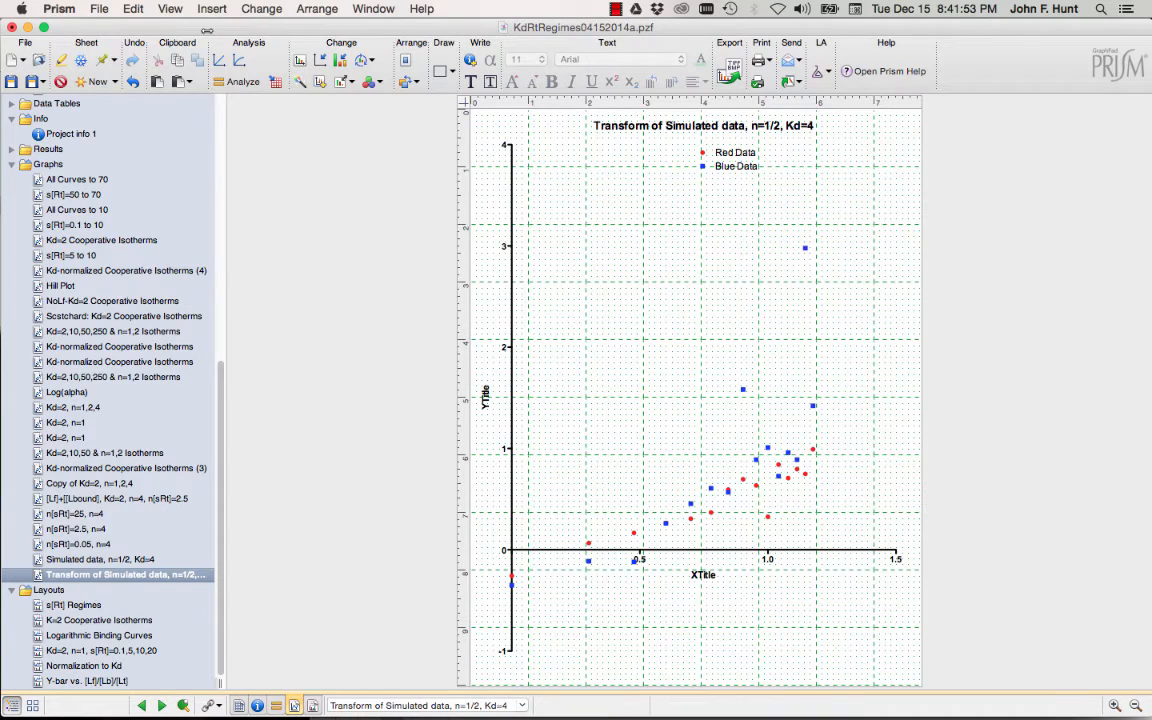
# Run linear regression with default settings on the transformed Red and Blue data.
pyautogui.click(228, 87)
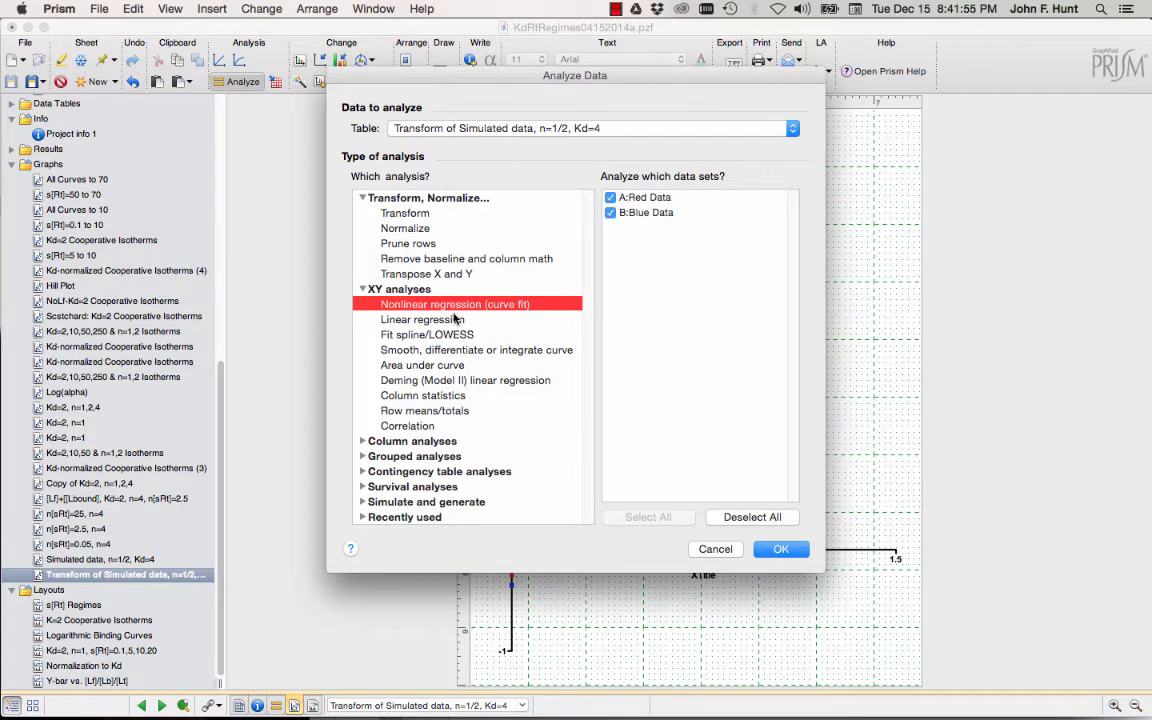
pyautogui.click(452, 318)
pyautogui.click(788, 547)
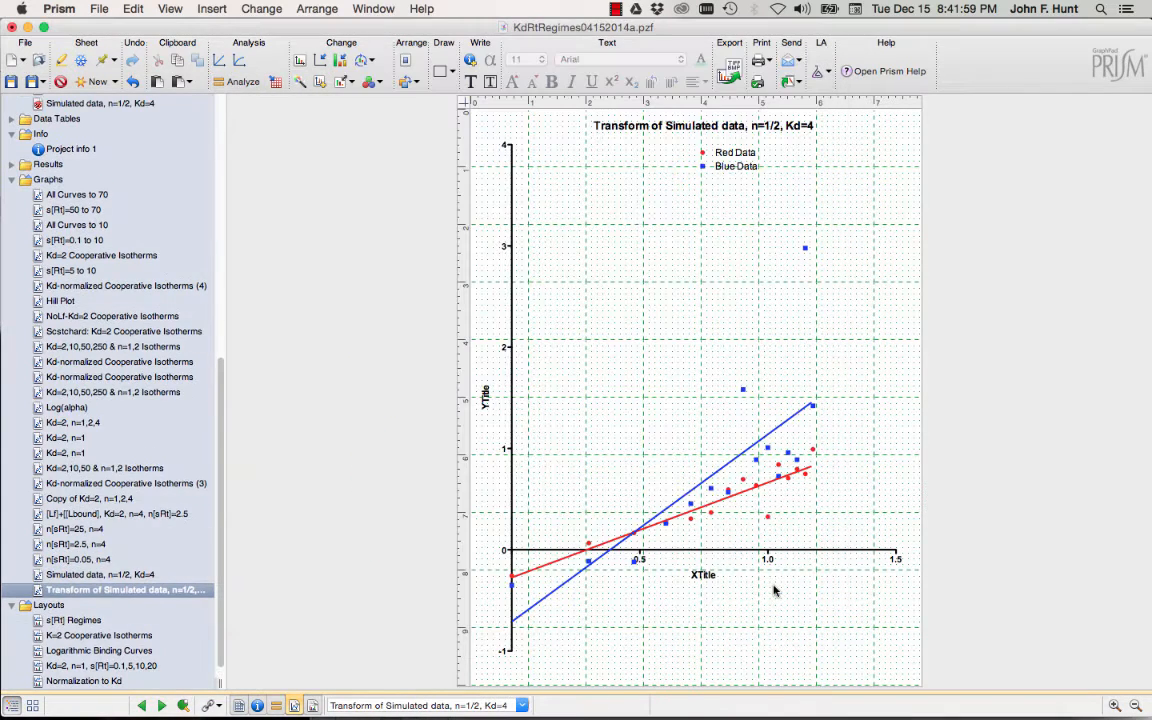
pyautogui.click(774, 587)
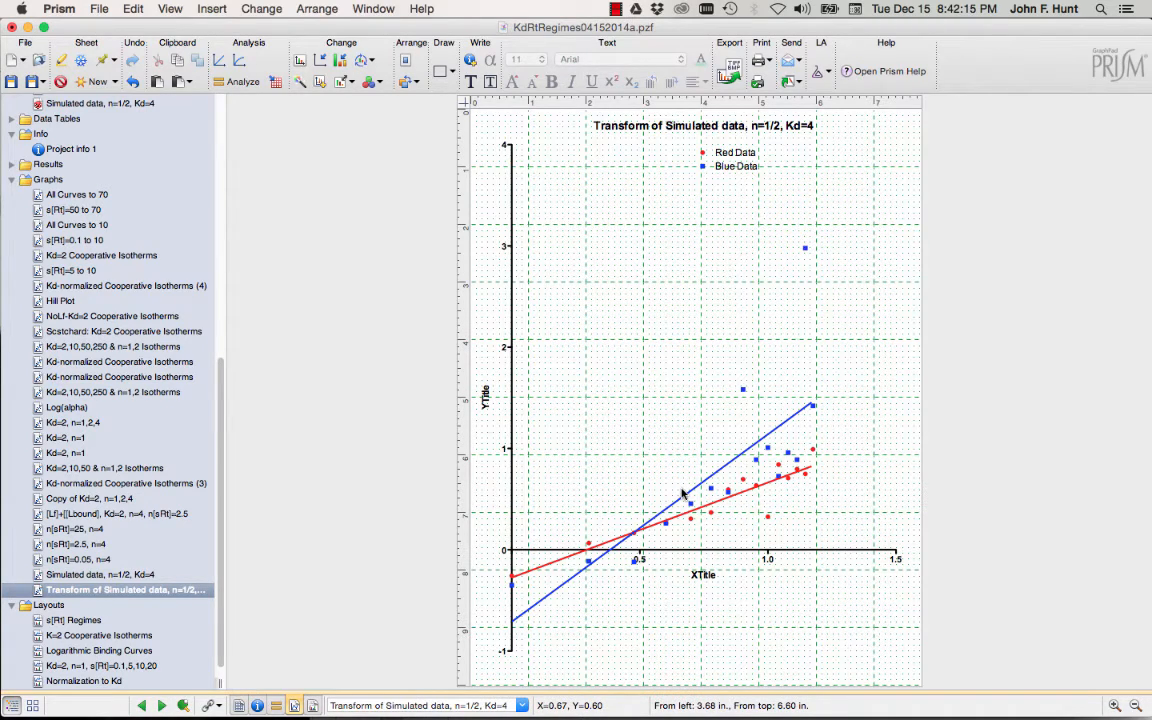
pyautogui.scroll(10, 100, 295)
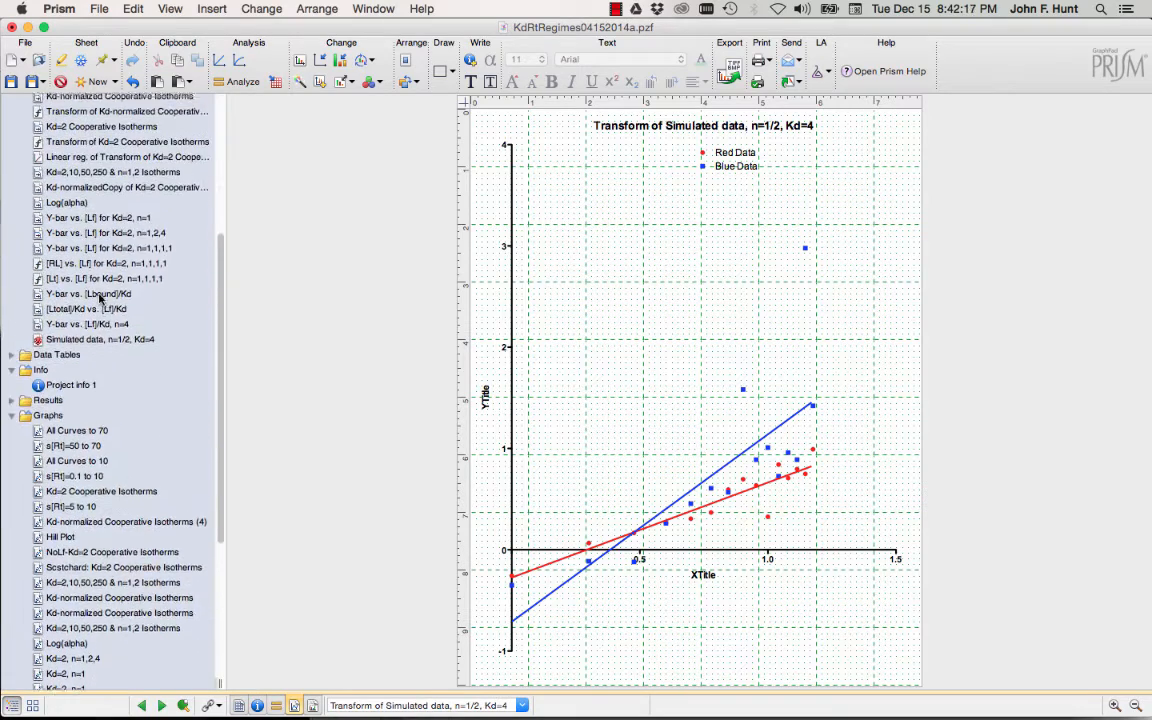
pyautogui.scroll(6, 100, 299)
# View the linear regression results, then show the 'Transform of Simulated data, n=1/2, Kd=4' graph.
pyautogui.click(88, 213)
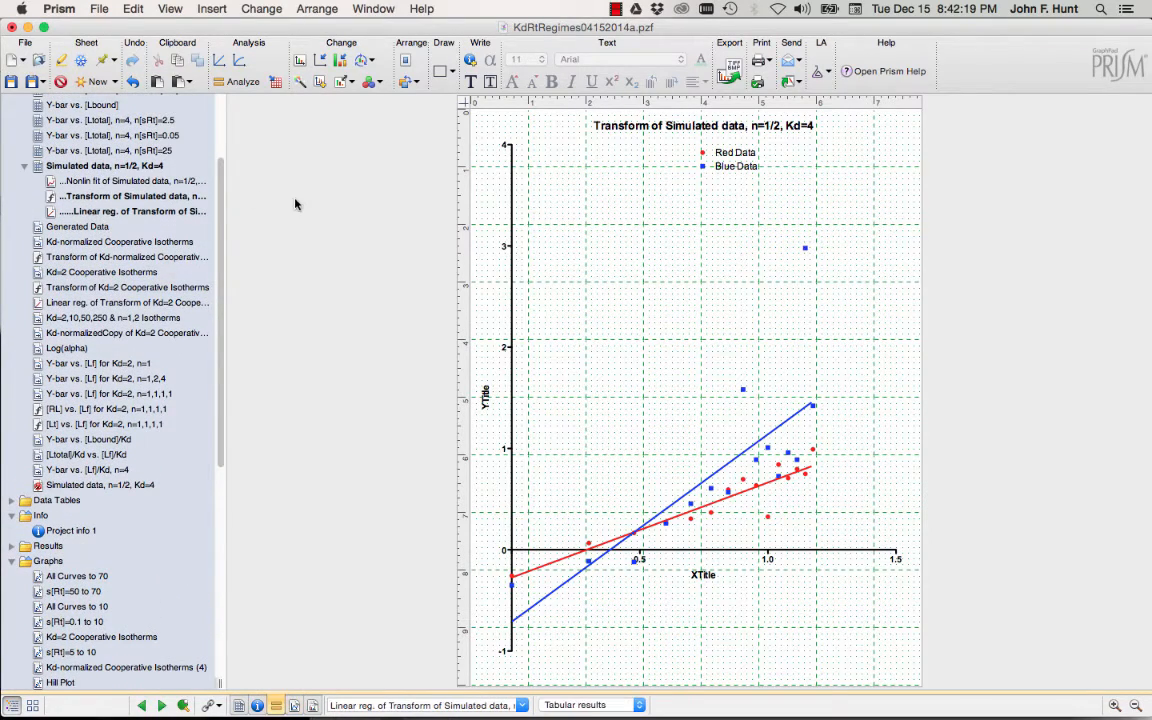
pyautogui.click(152, 213)
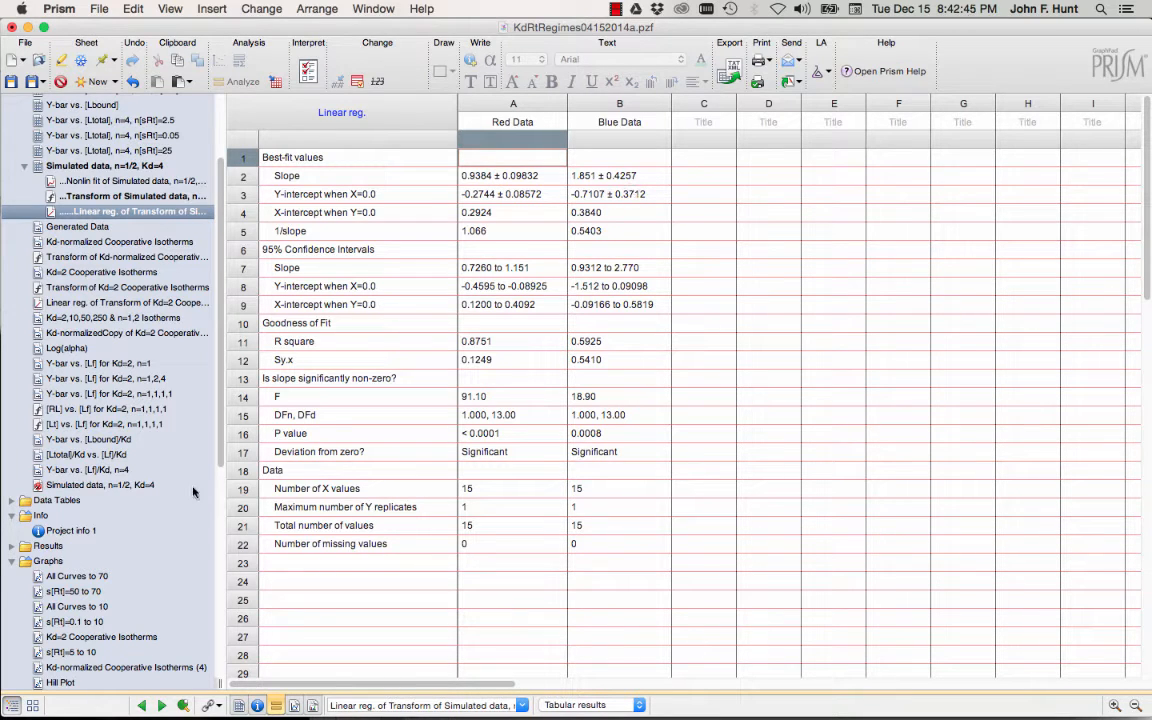
pyautogui.scroll(-1, 167, 524)
pyautogui.scroll(-10, 167, 524)
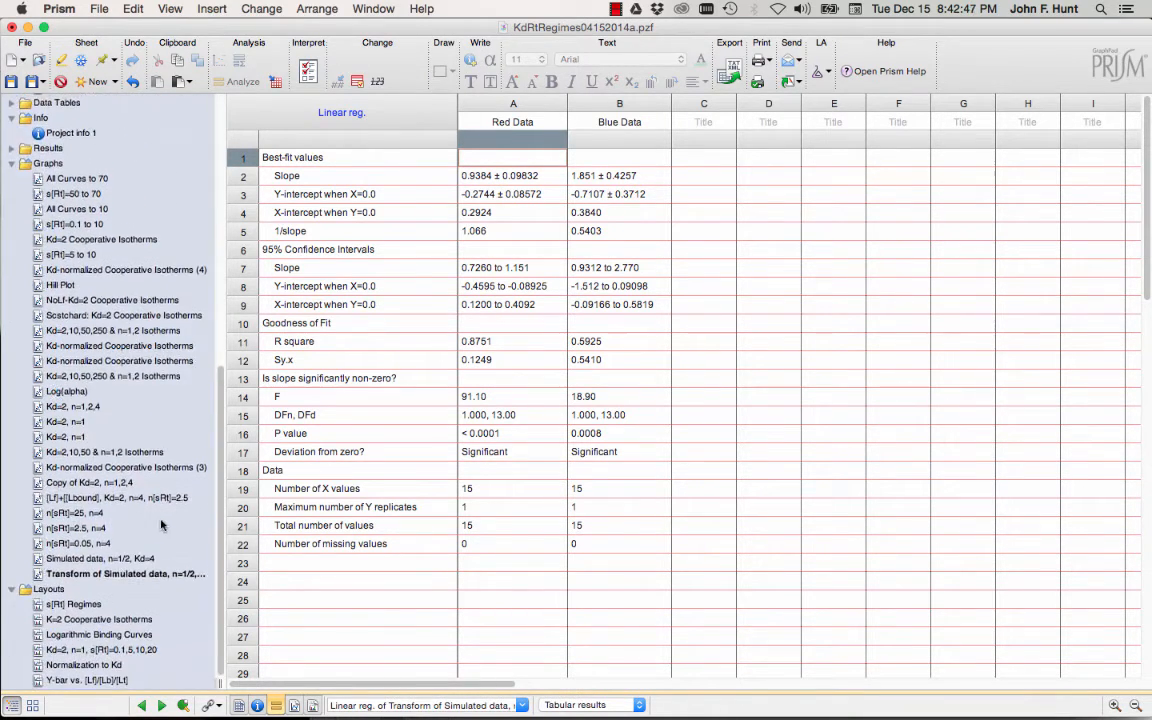
pyautogui.click(120, 573)
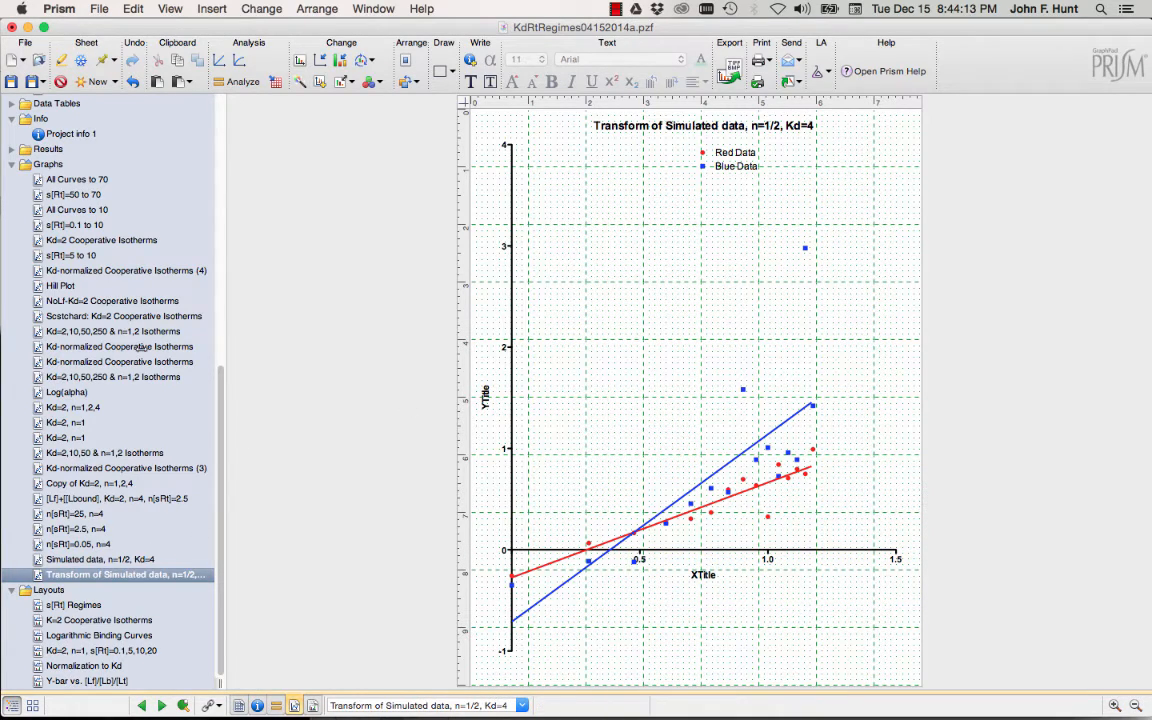
# Return to the 'Simulated data, n=1/2, Kd=4' graph with its red and blue fitted curves.
pyautogui.scroll(10, 141, 346)
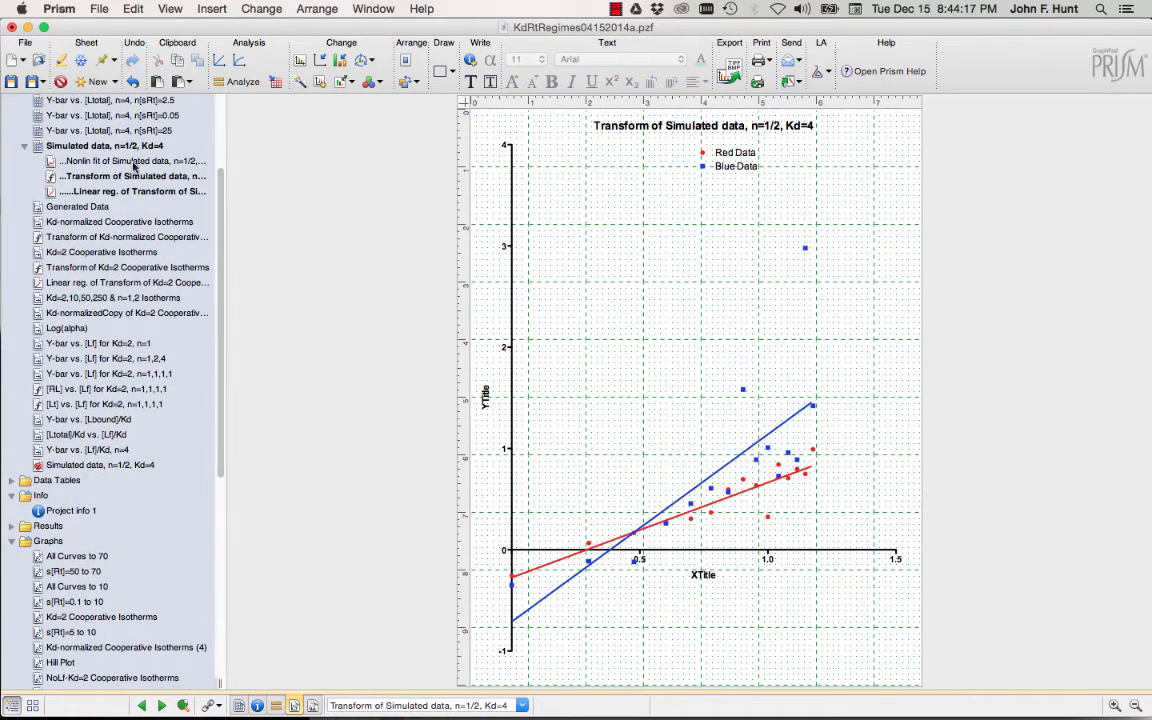
pyautogui.scroll(-10, 115, 397)
pyautogui.scroll(-1, 115, 397)
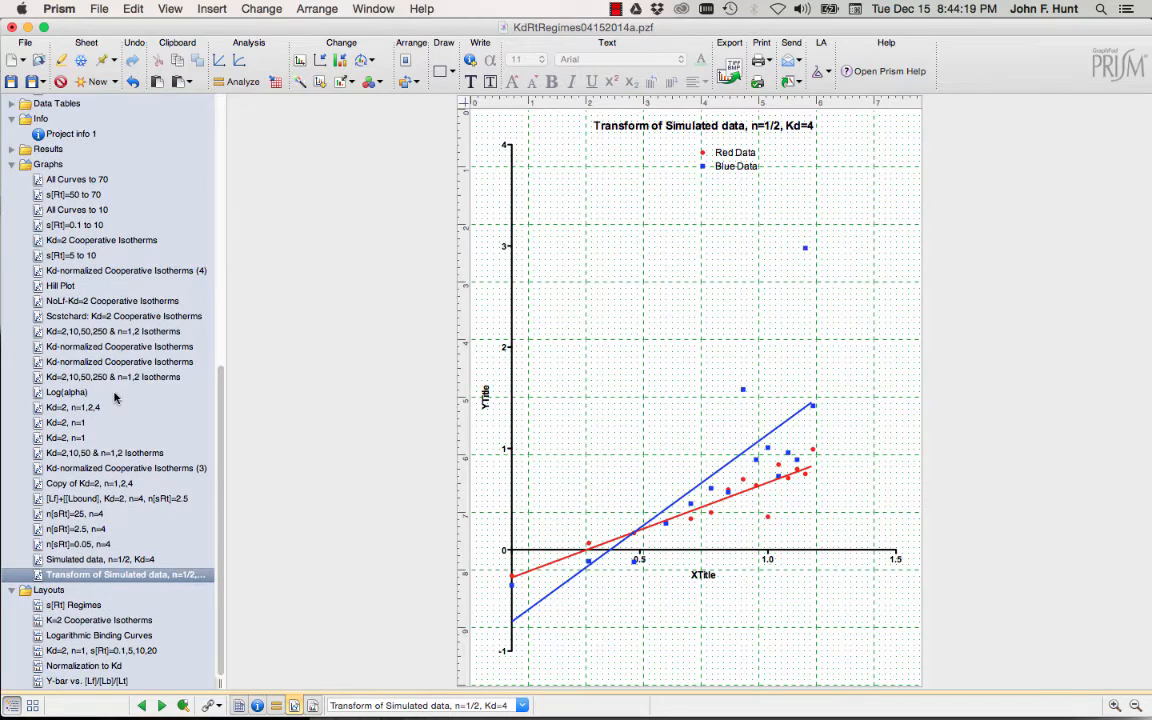
pyautogui.click(100, 559)
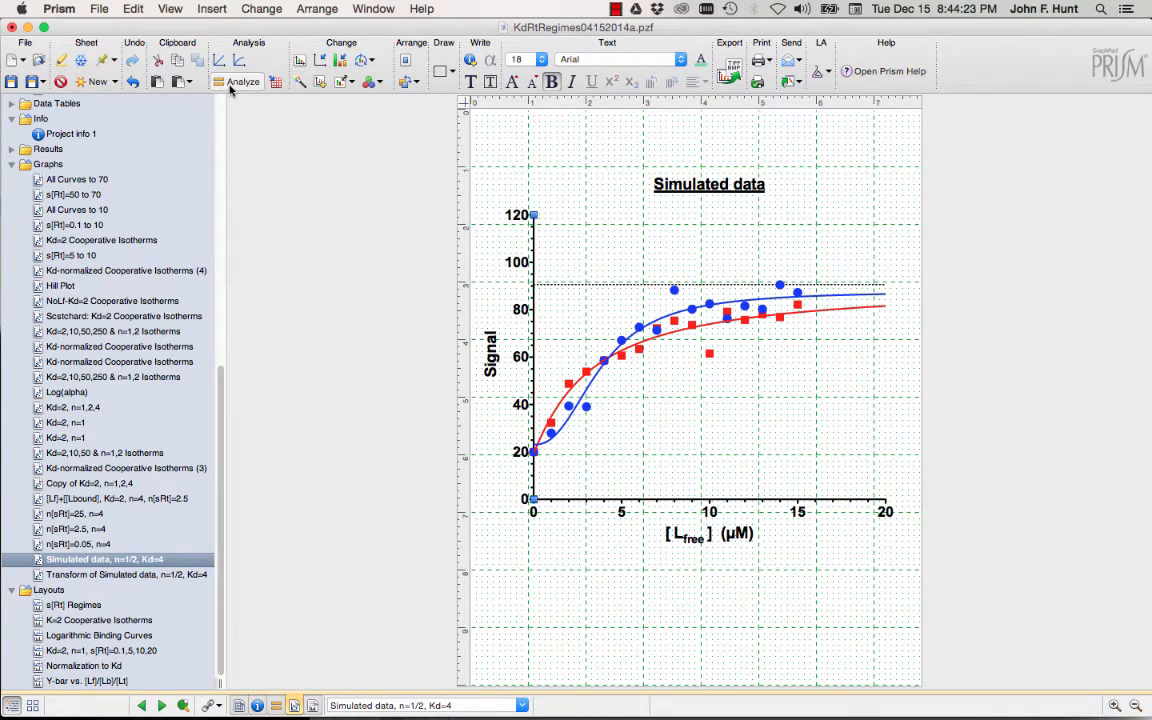
# Add a new Scatchard transform of the simulated data from the Pharmacology and biochemistry transforms.
pyautogui.click(237, 81)
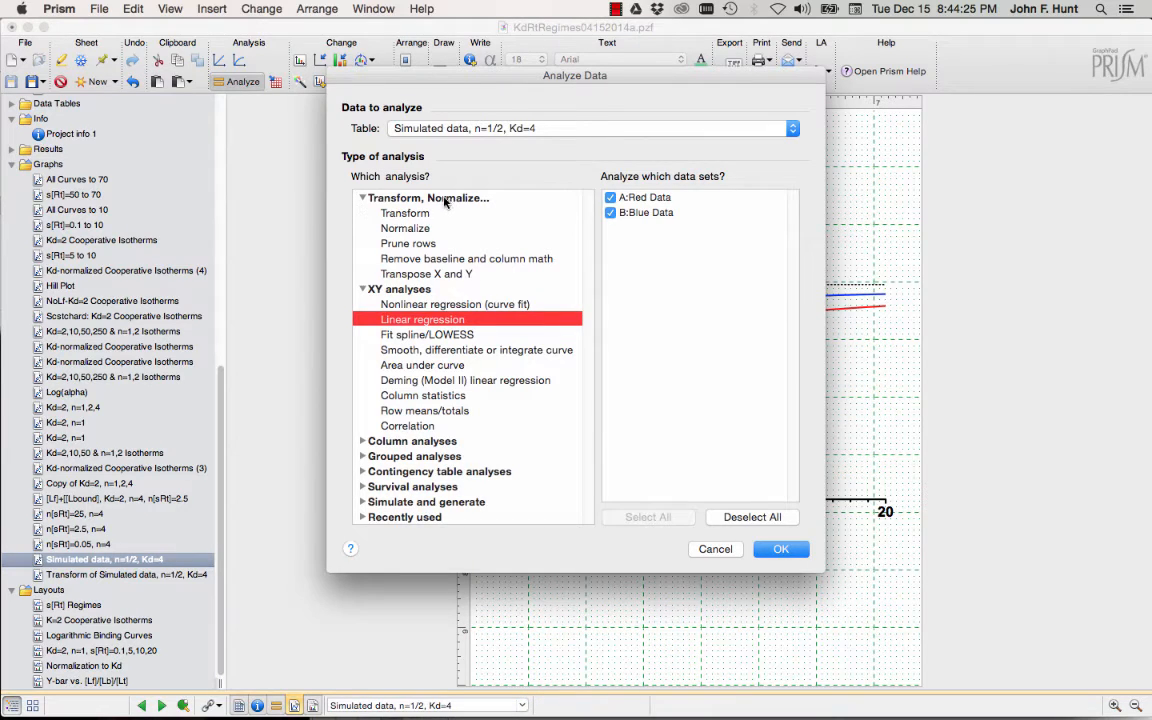
pyautogui.click(384, 210)
pyautogui.click(780, 550)
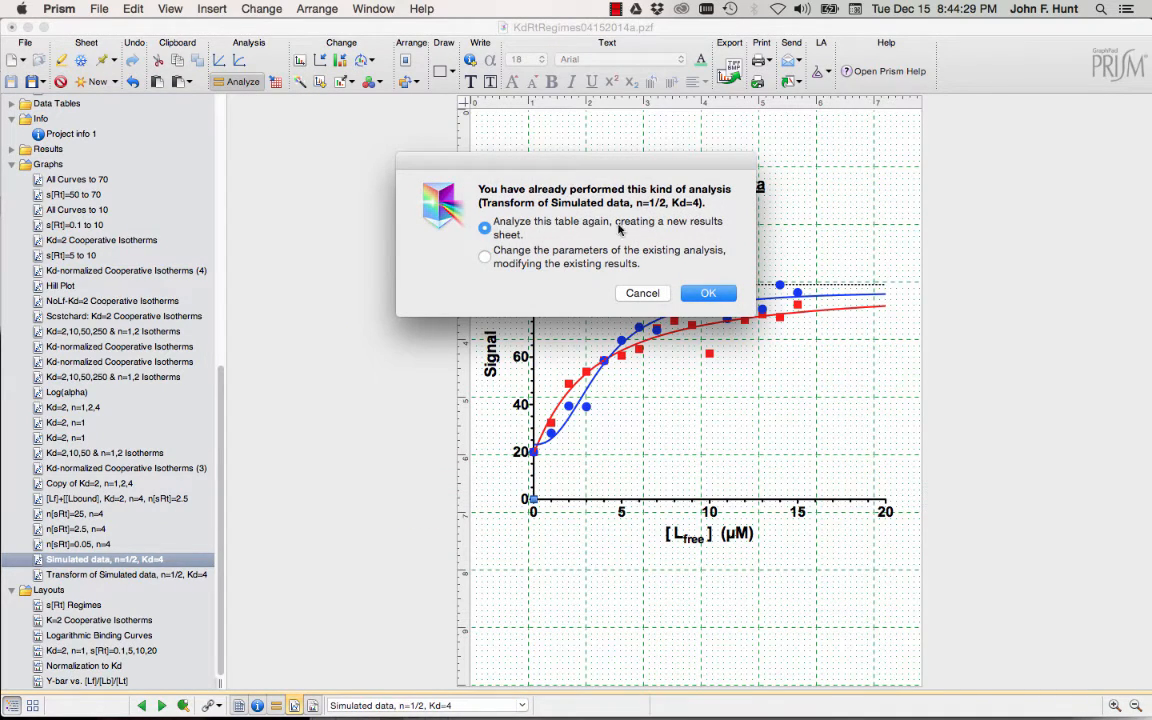
pyautogui.click(708, 293)
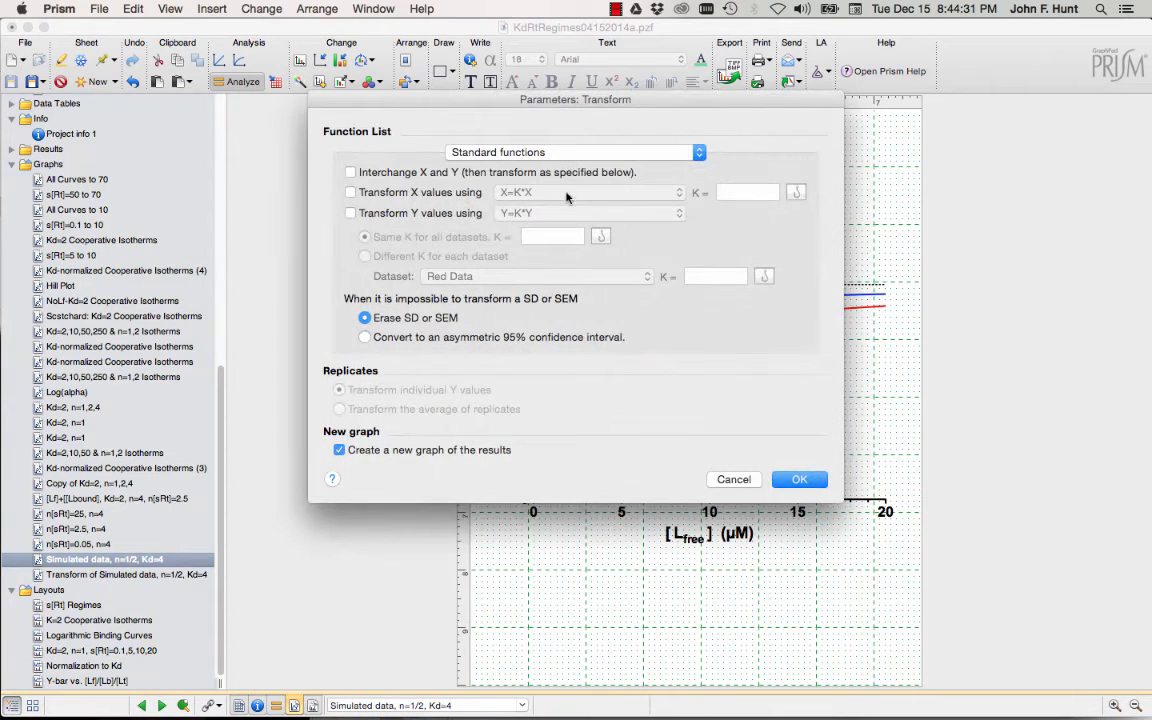
pyautogui.click(491, 152)
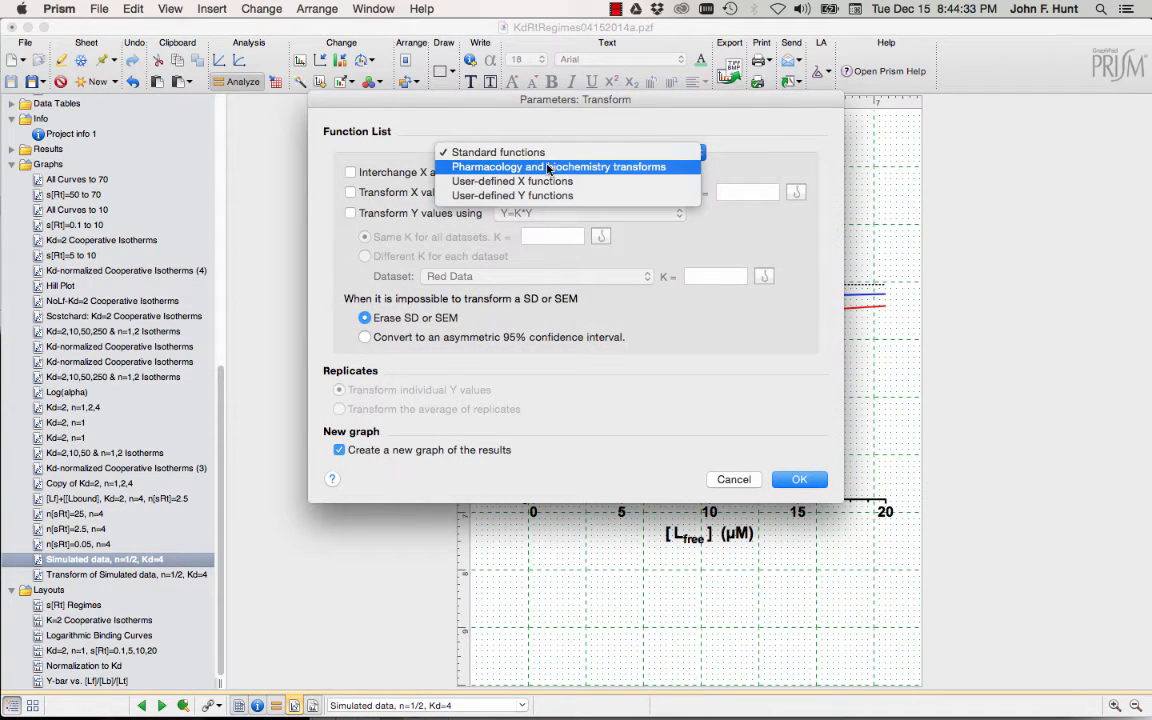
pyautogui.click(548, 167)
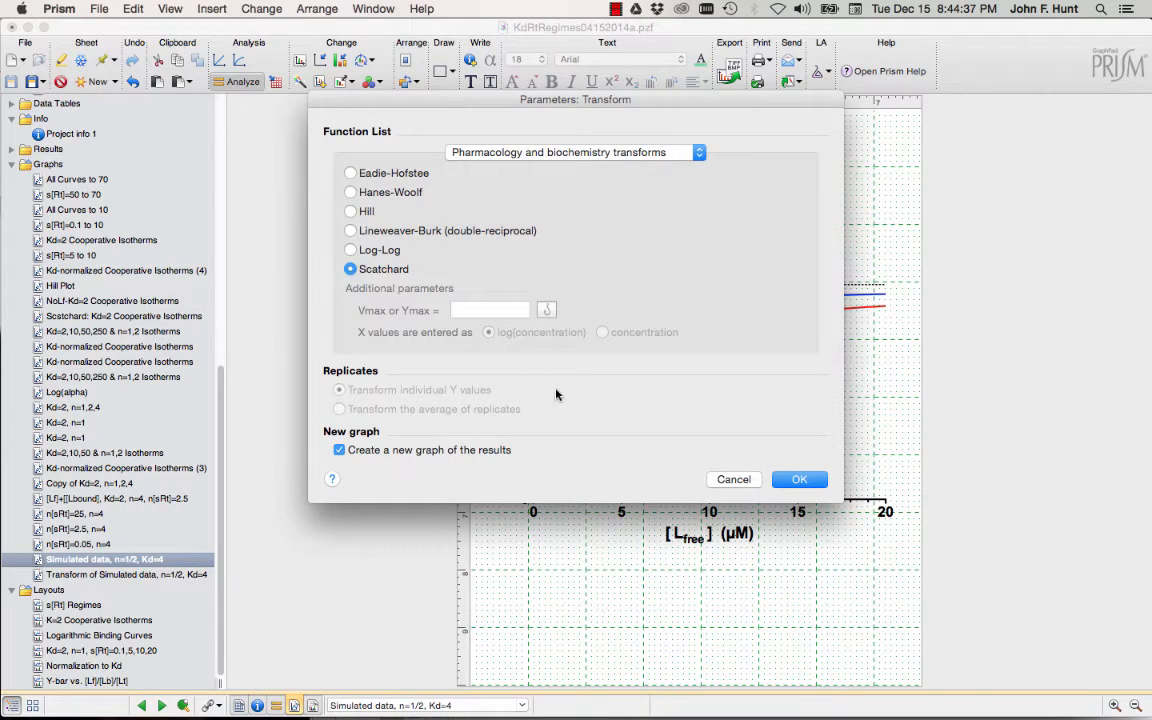
pyautogui.click(800, 480)
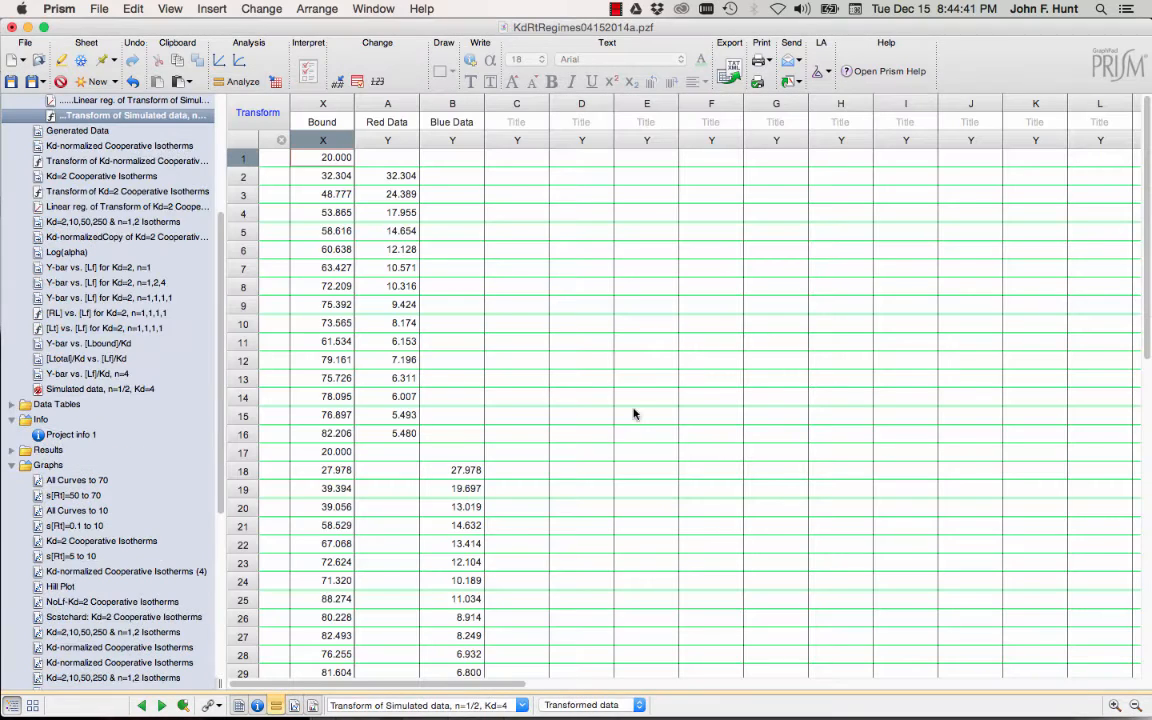
# Move the new Scatchard graph to the page's top-left and stretch it taller and wider.
pyautogui.scroll(-10, 111, 433)
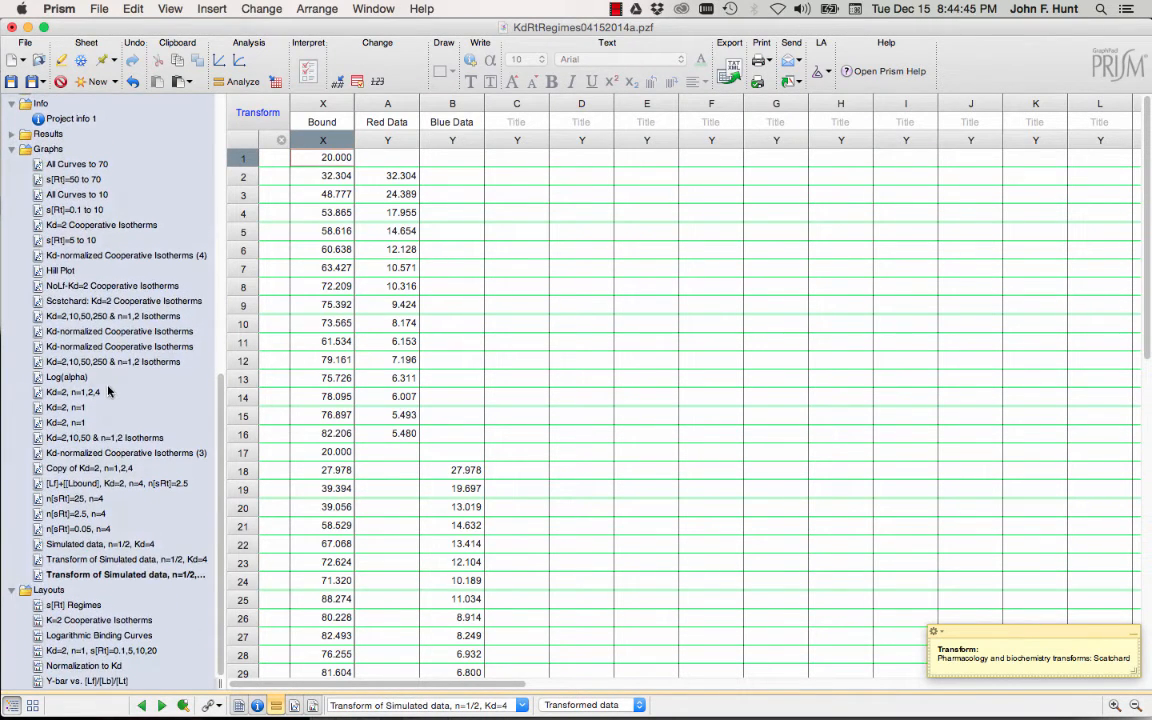
pyautogui.click(74, 576)
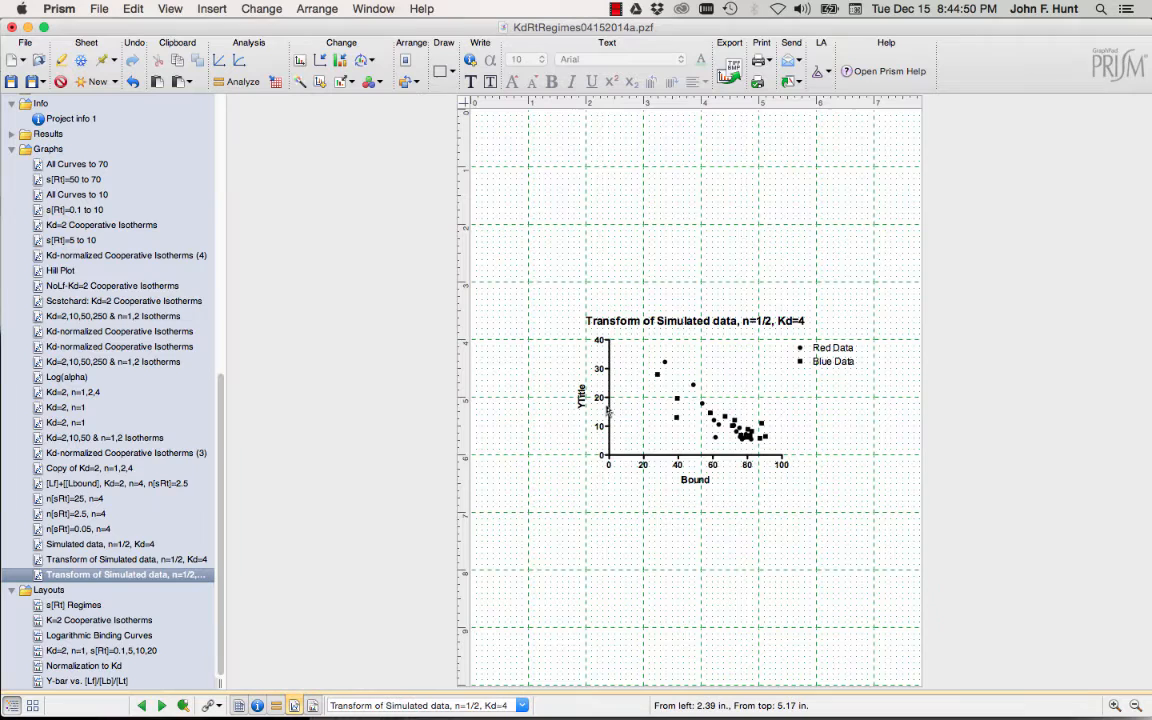
pyautogui.moveTo(607, 410); pyautogui.dragTo(509, 207)
pyautogui.moveTo(510, 252); pyautogui.dragTo(510, 655)
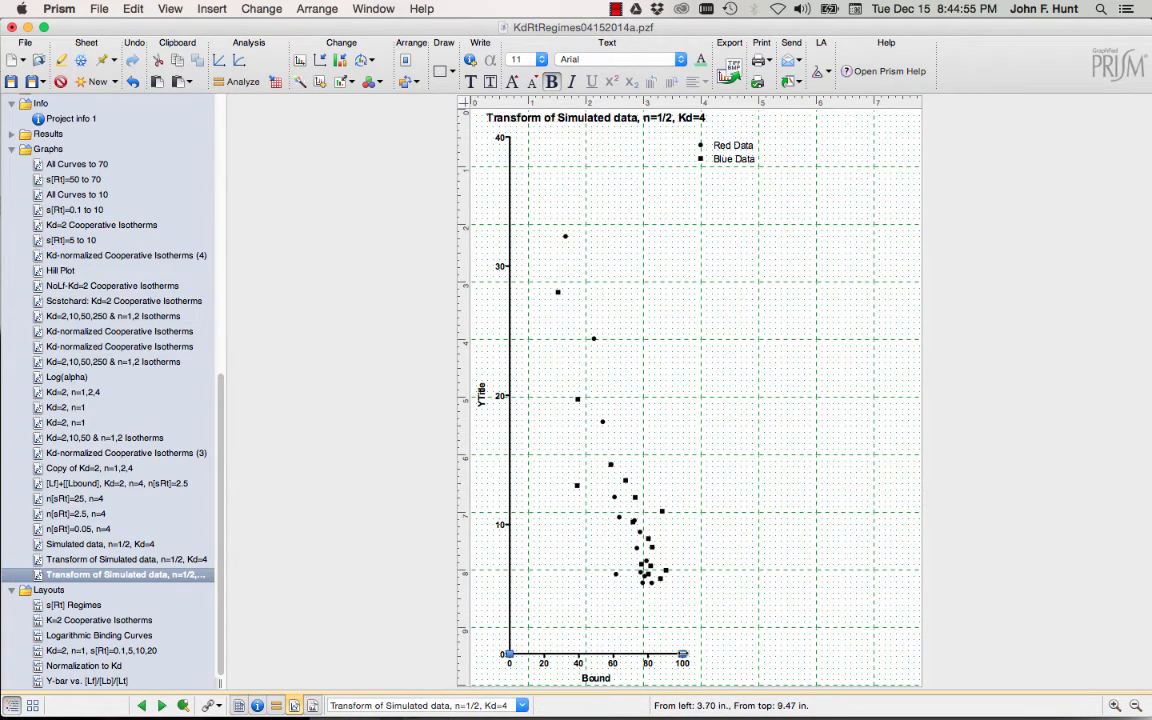
pyautogui.moveTo(676, 656); pyautogui.dragTo(896, 656)
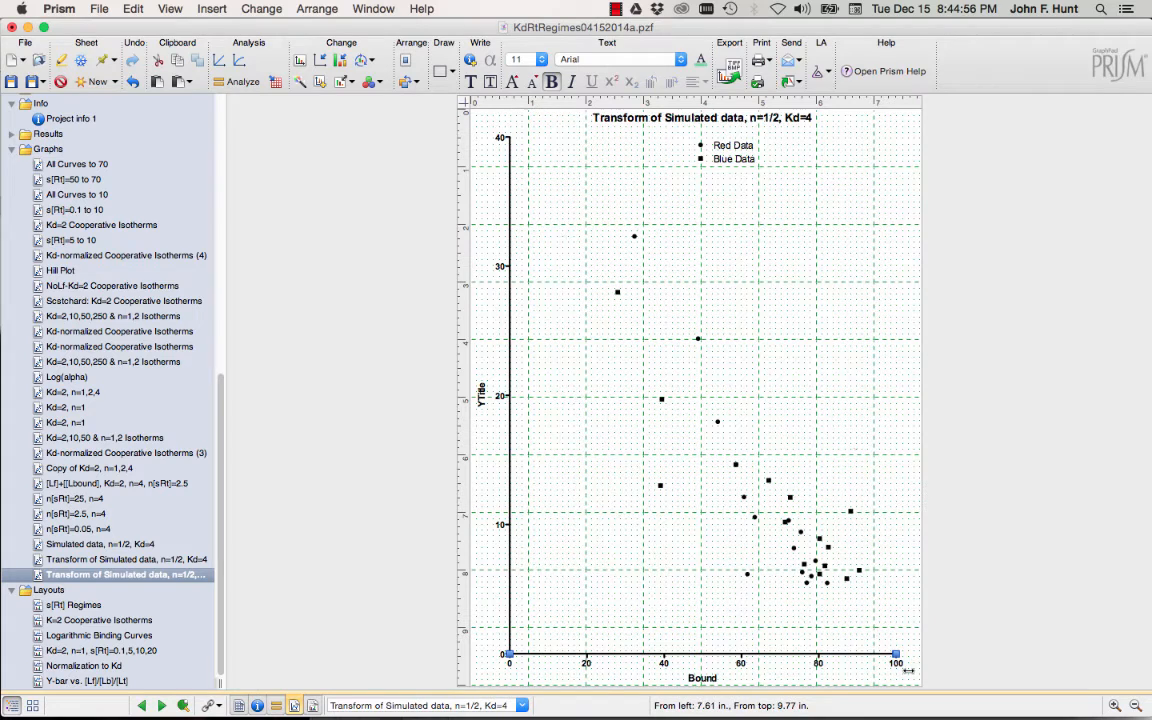
# Color the Red Data symbols Maraschino red and the Blue Data symbols Blueberry blue.
pyautogui.doubleClick(698, 341)
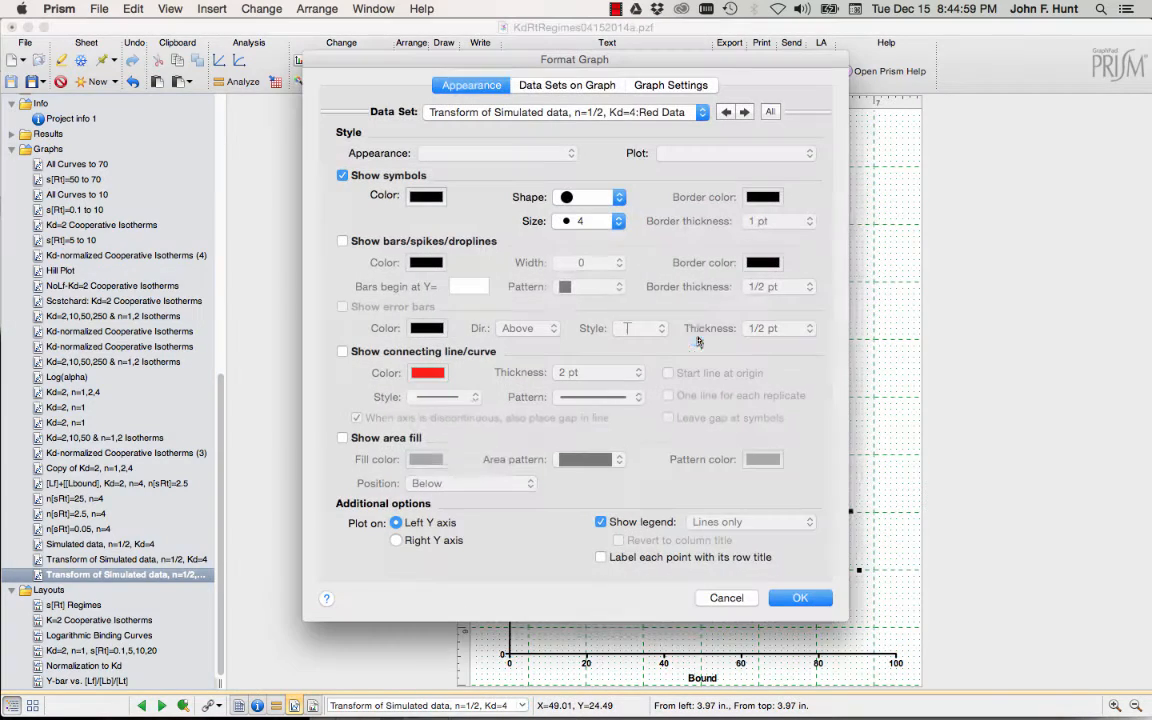
pyautogui.click(427, 197)
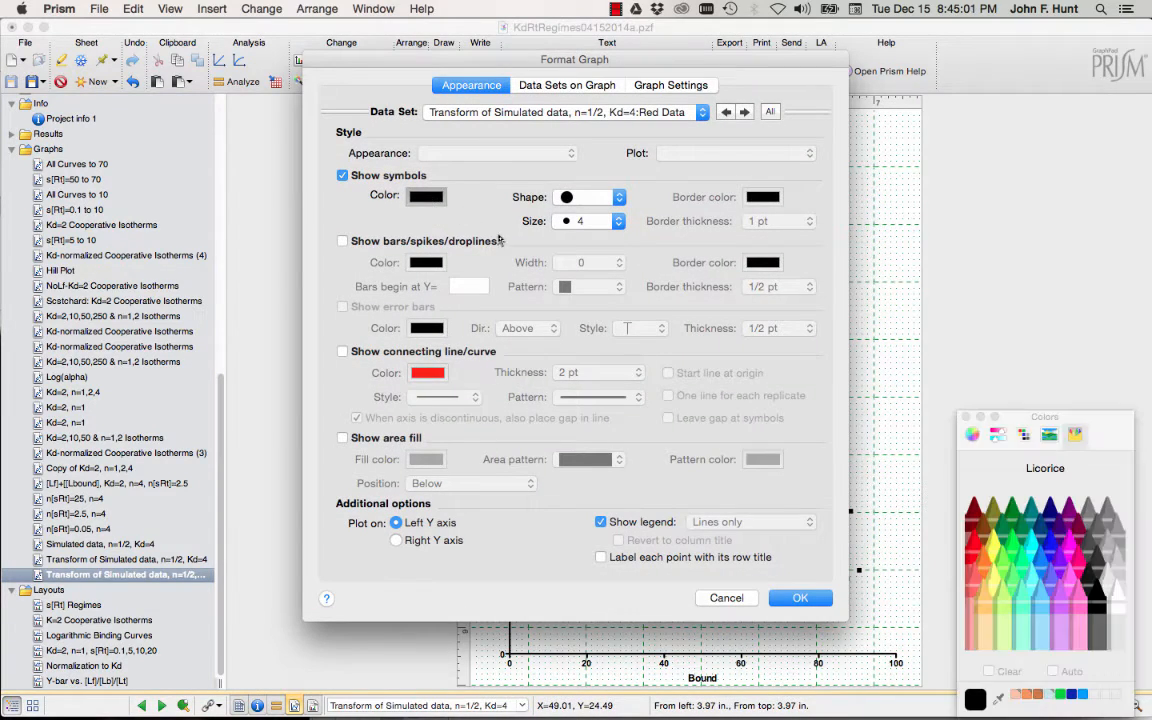
pyautogui.click(971, 543)
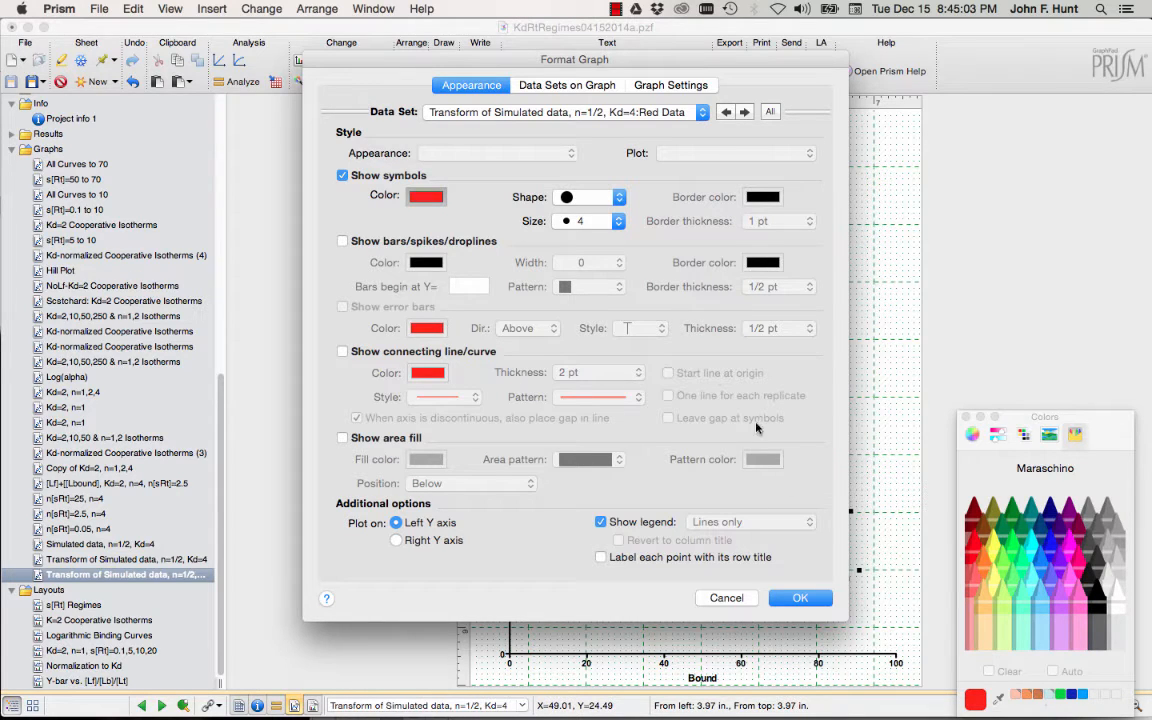
pyautogui.click(525, 100)
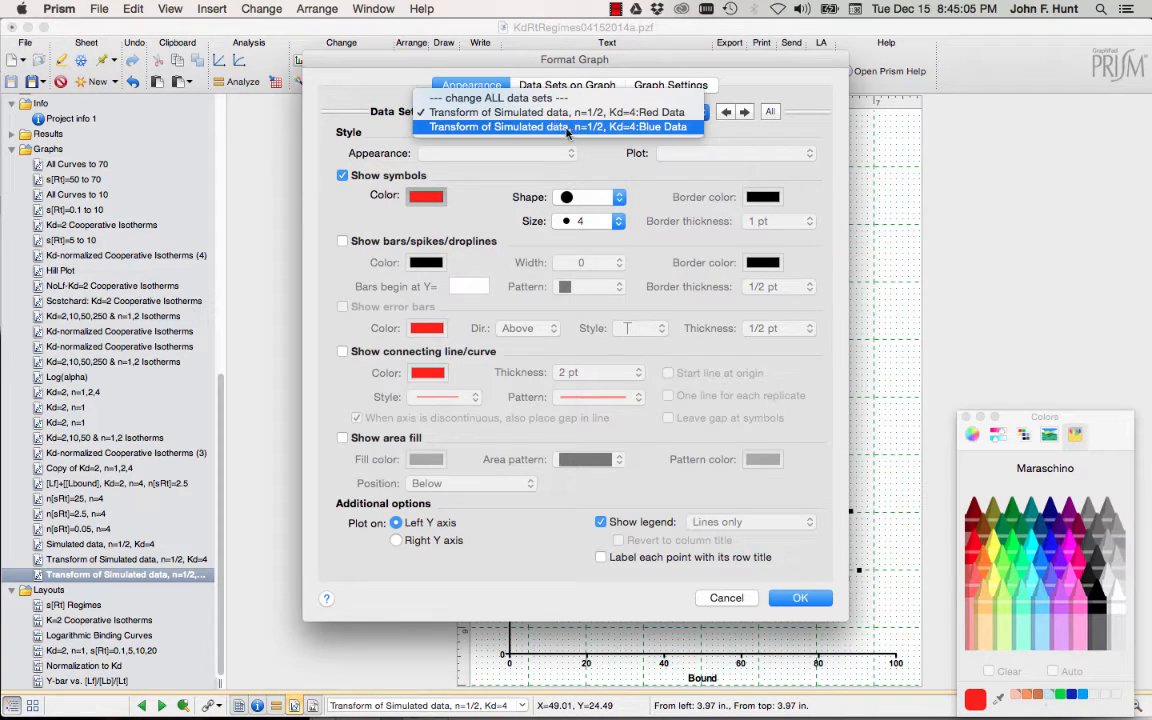
pyautogui.click(557, 127)
pyautogui.click(1005, 553)
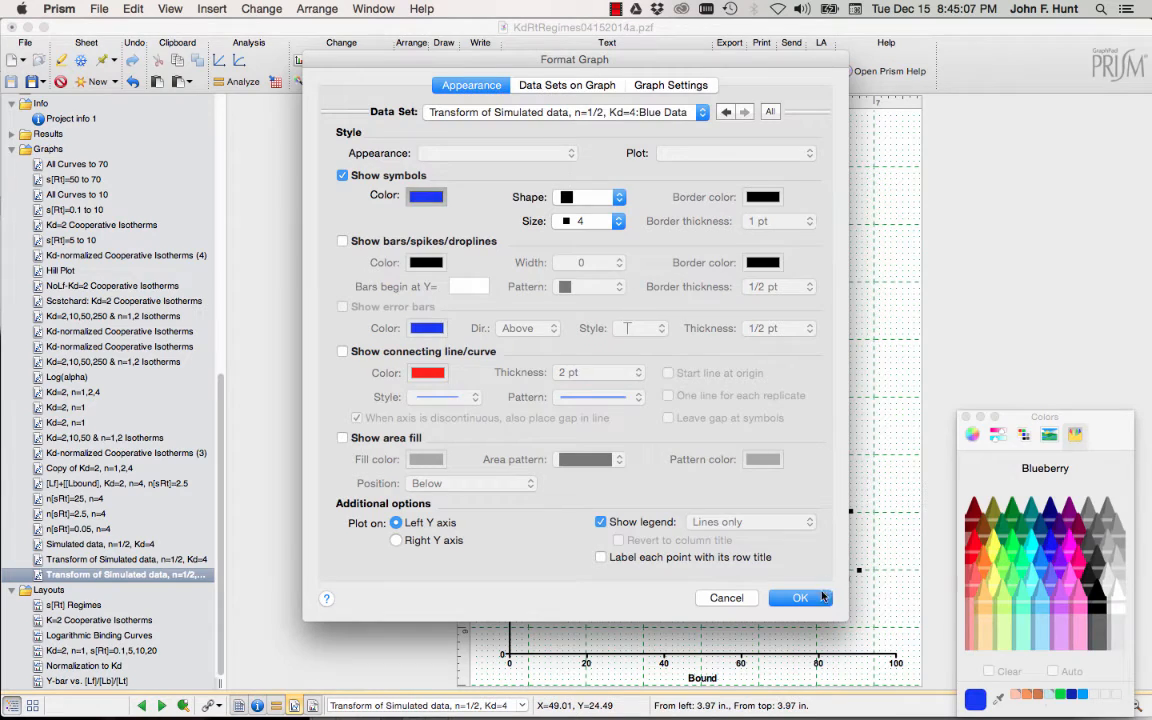
pyautogui.press('Return')
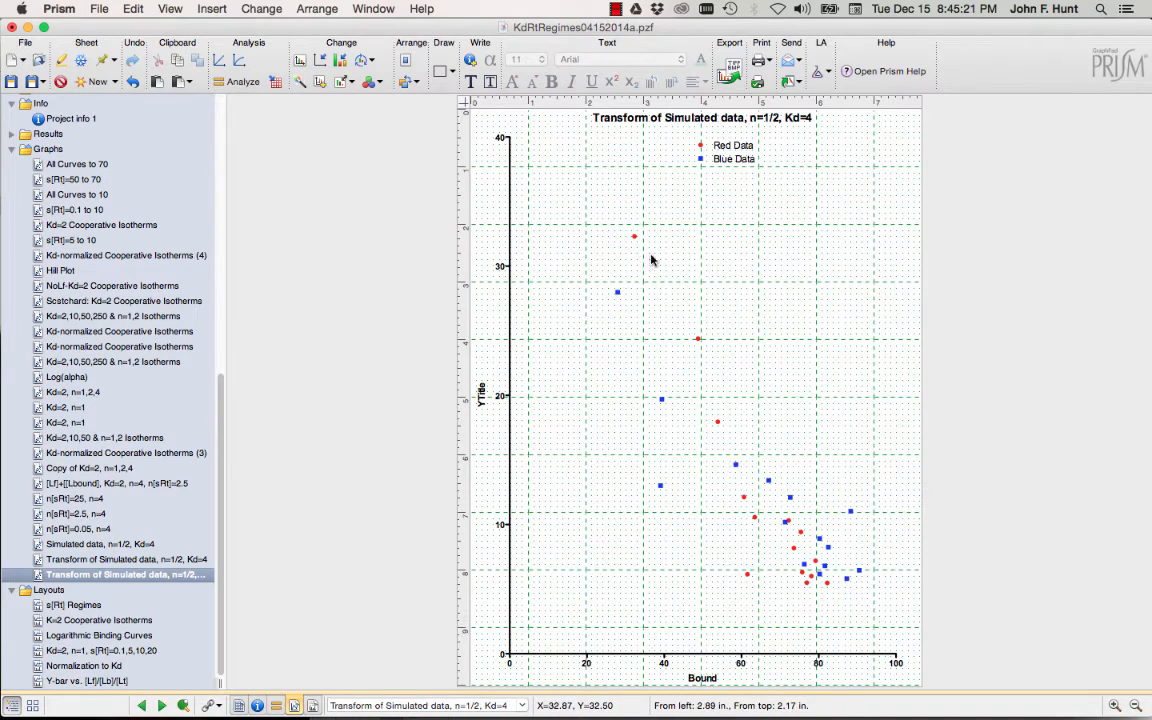
# Fit linear regression lines through both the Red Data and Blue Data sets.
pyautogui.click(236, 81)
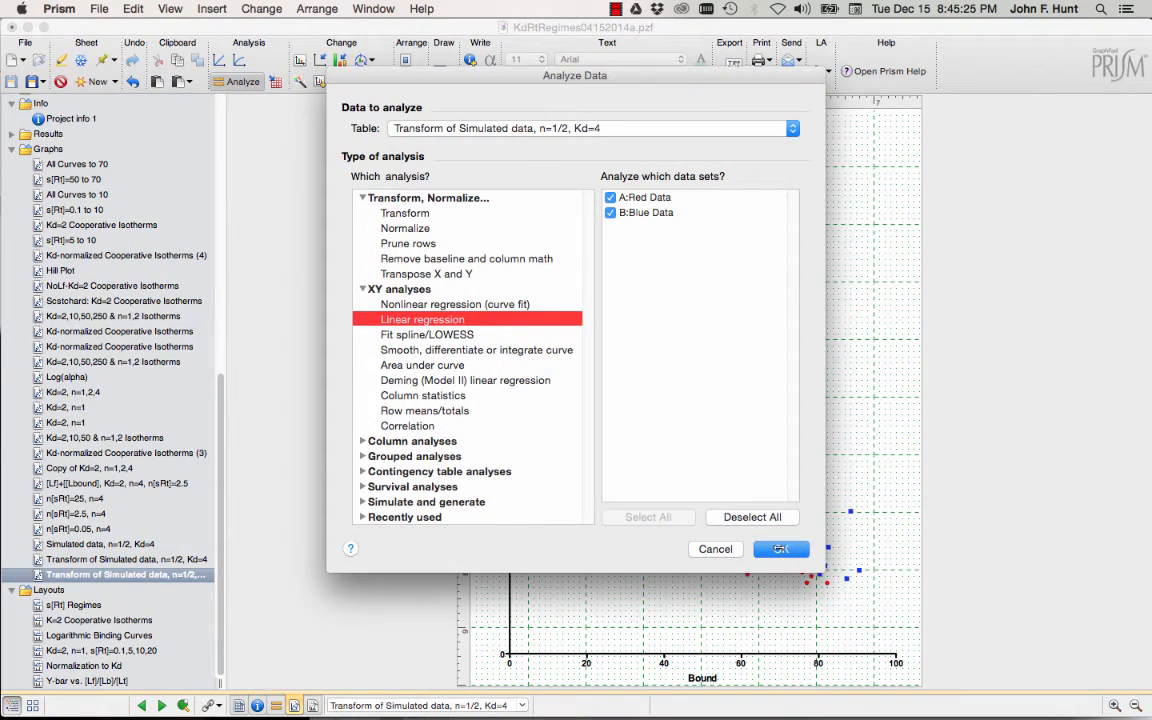
pyautogui.click(780, 551)
pyautogui.click(766, 588)
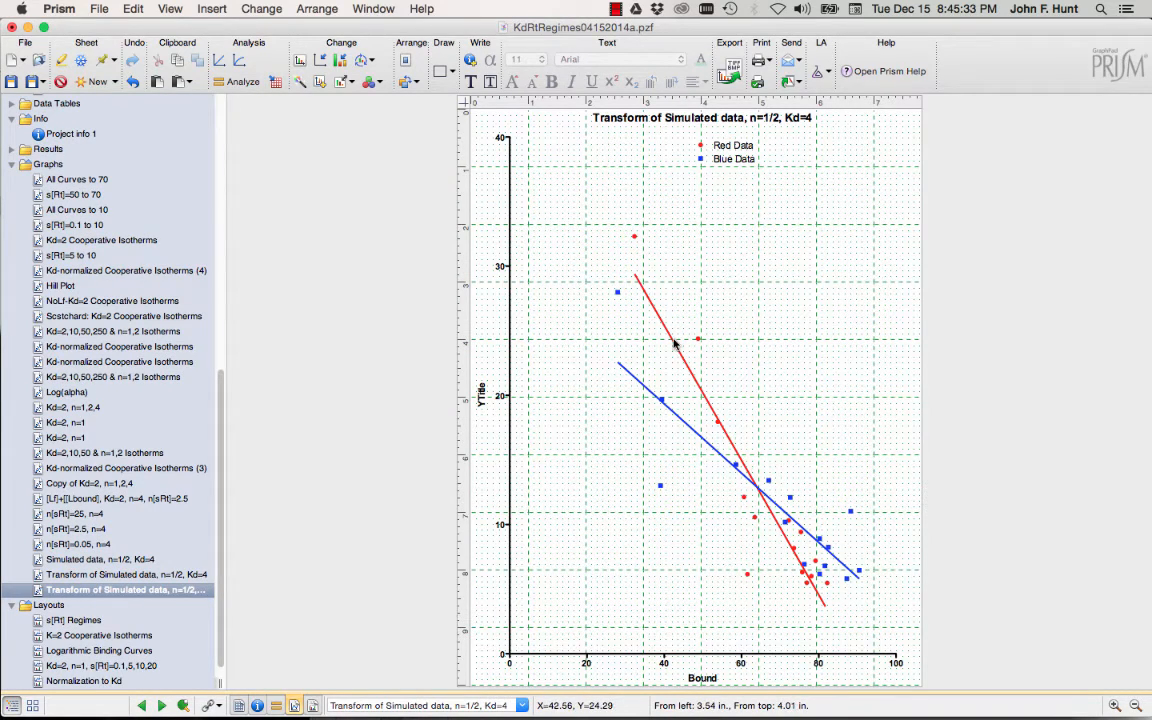
pyautogui.moveTo(672, 344)
pyautogui.moveTo(822, 547)
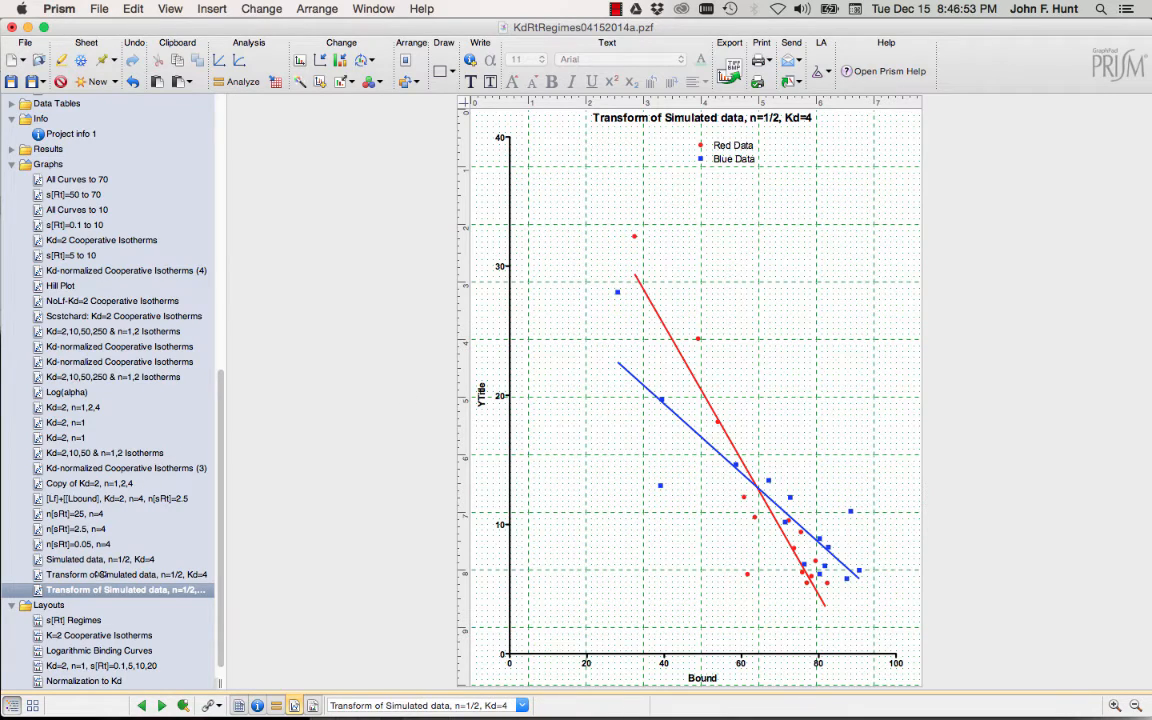
pyautogui.click(96, 560)
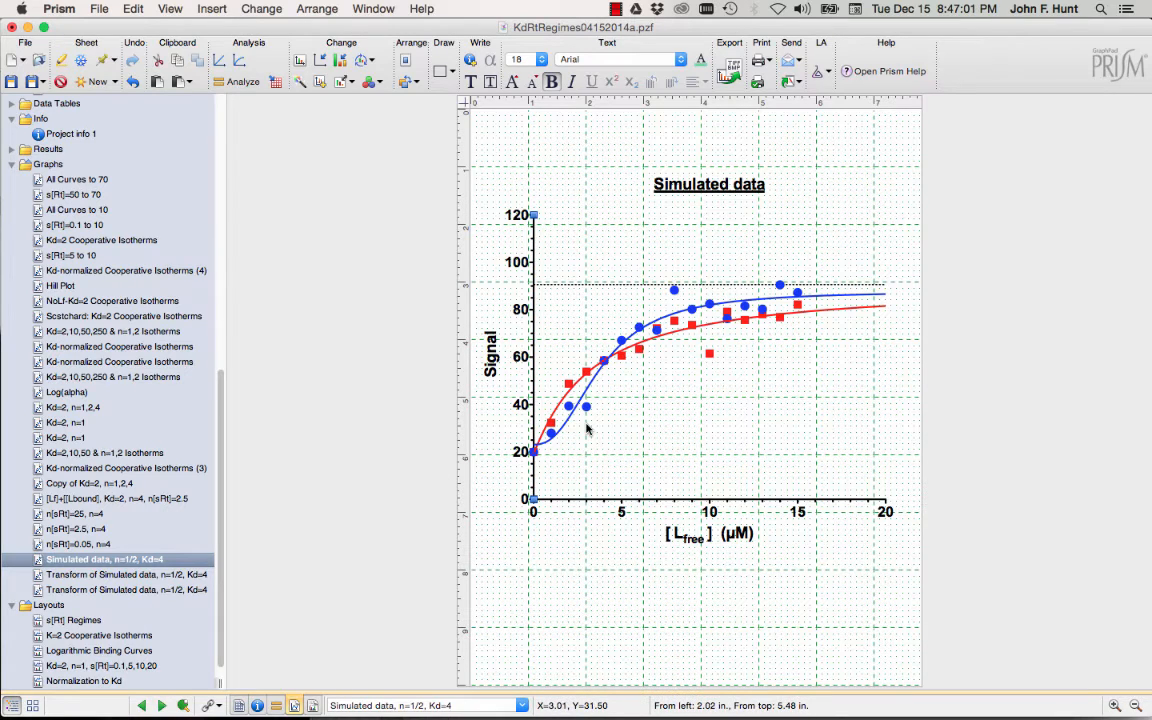
pyautogui.click(97, 592)
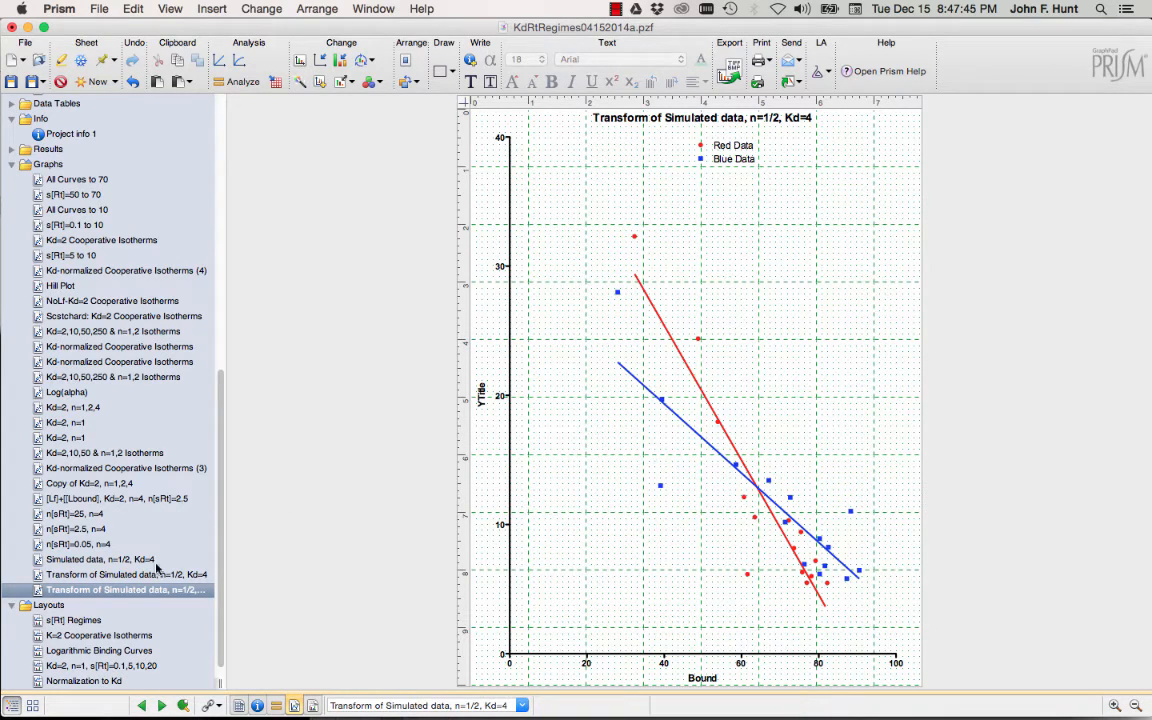
# Return to the 'Simulated data, n=1/2, Kd=4' graph showing the fitted red and blue curves.
pyautogui.click(117, 562)
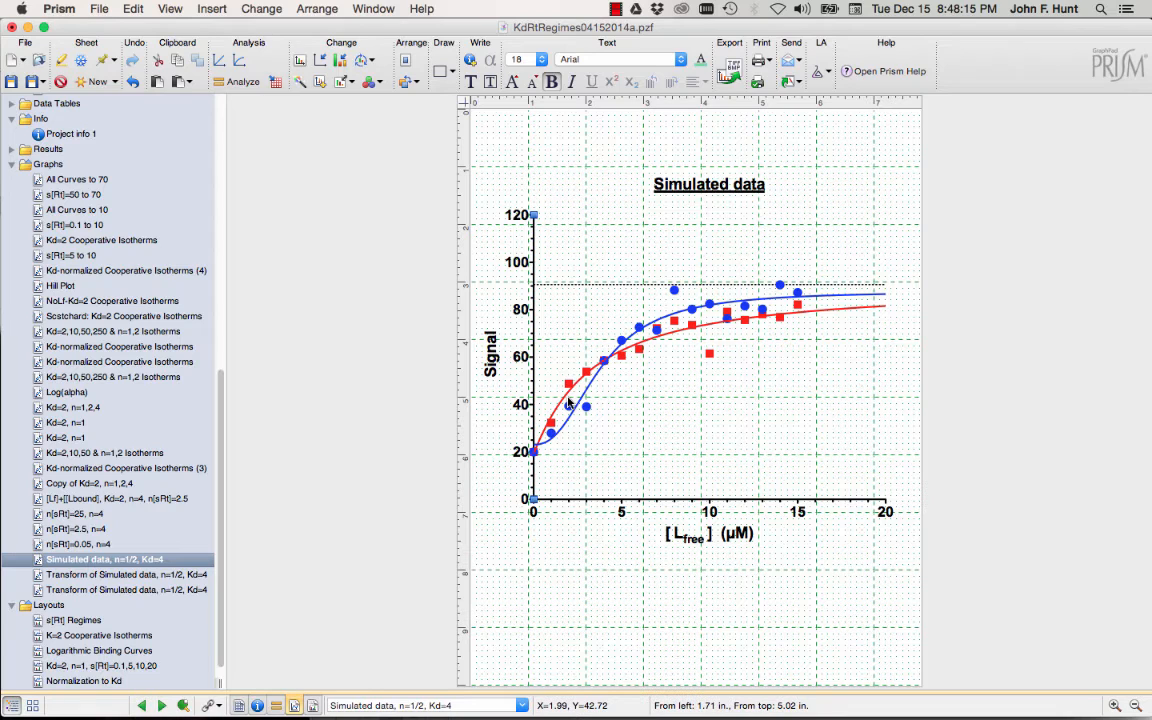
# Change the X axis scale from linear to Log 10 in Format Axes.
pyautogui.doubleClick(638, 504)
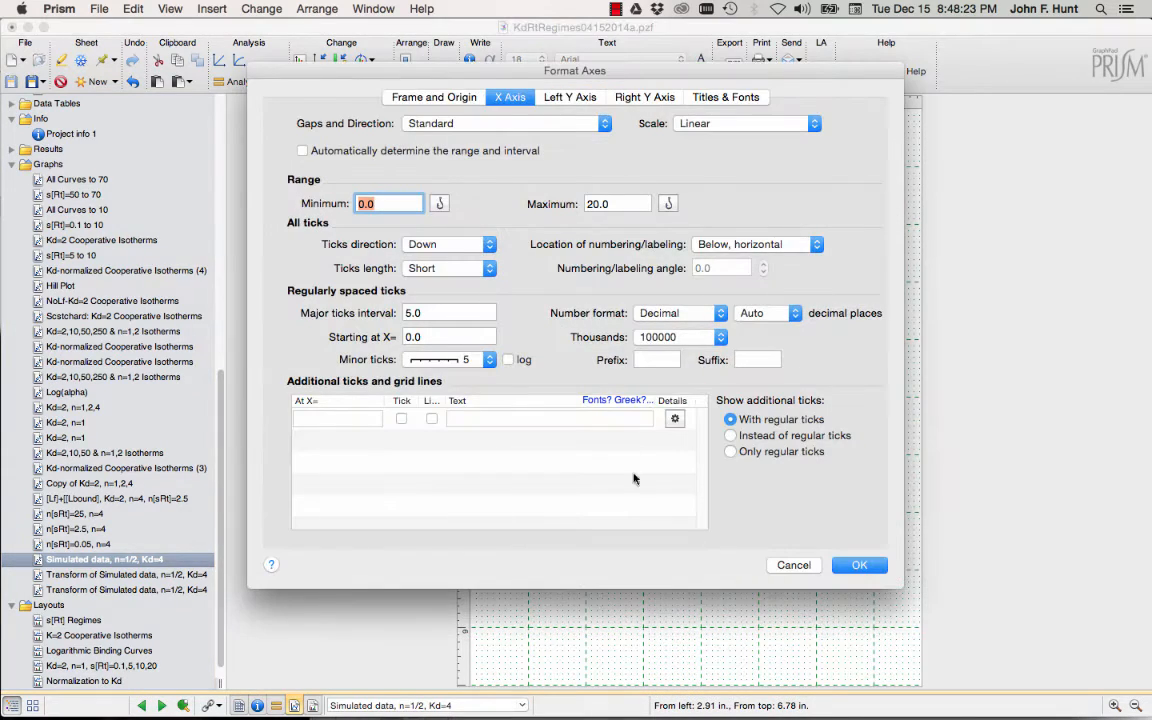
pyautogui.click(705, 124)
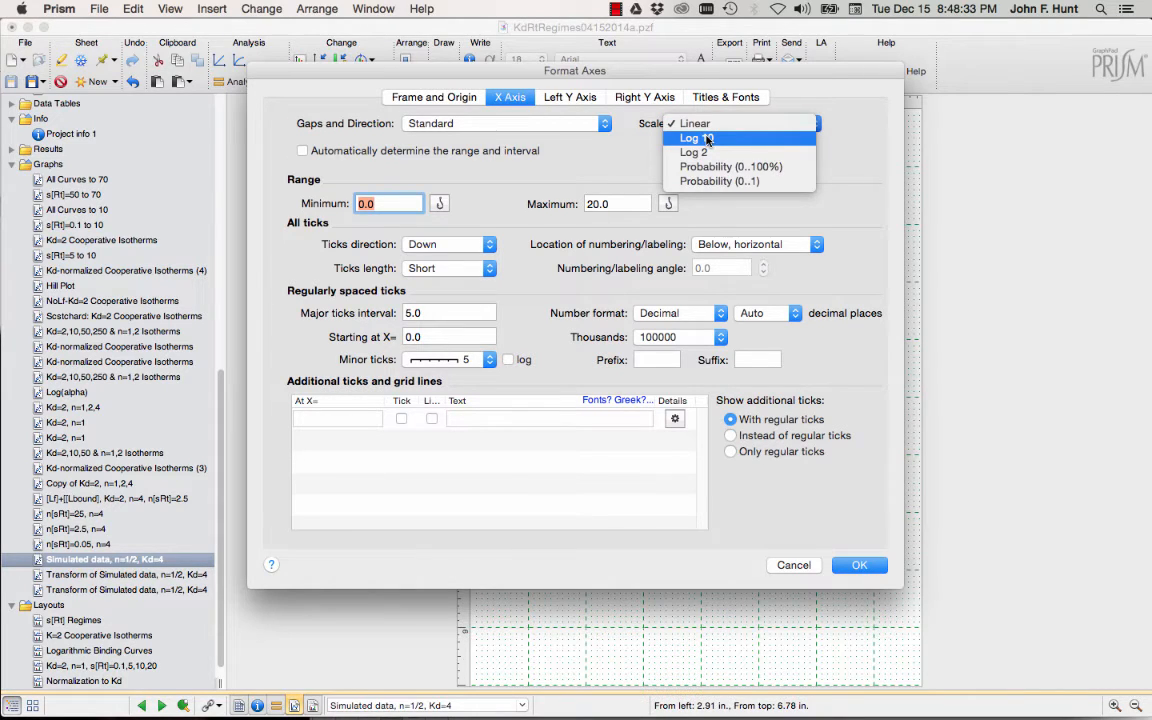
pyautogui.click(707, 139)
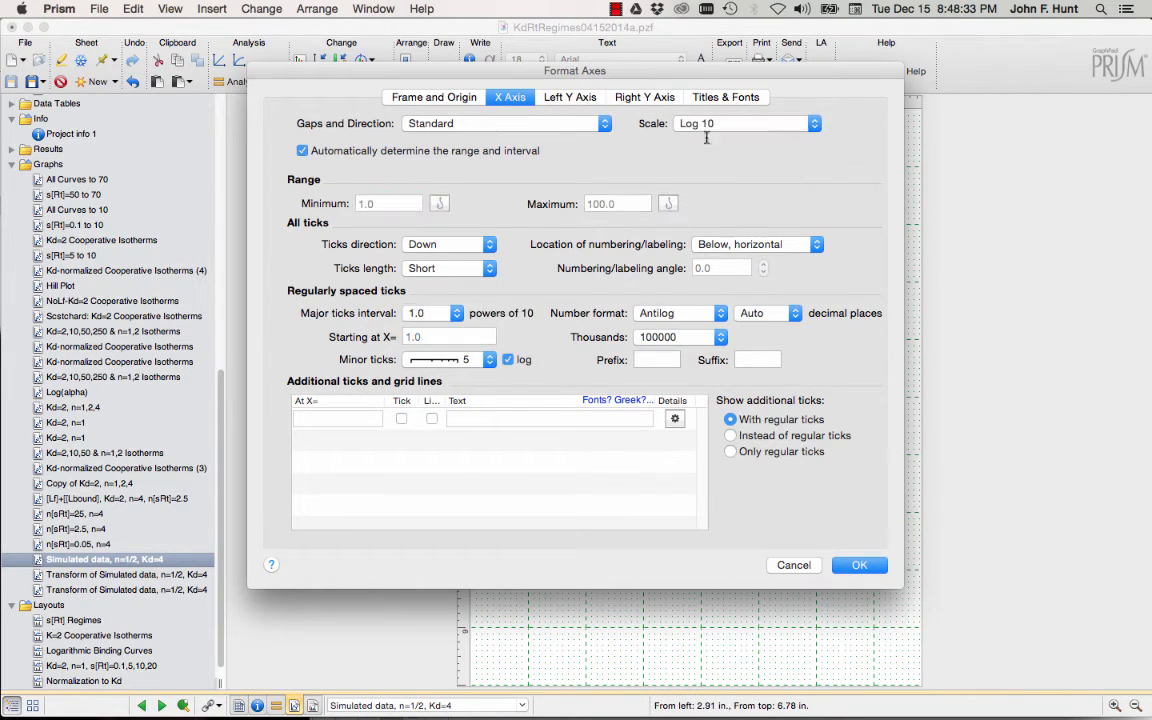
pyautogui.click(857, 566)
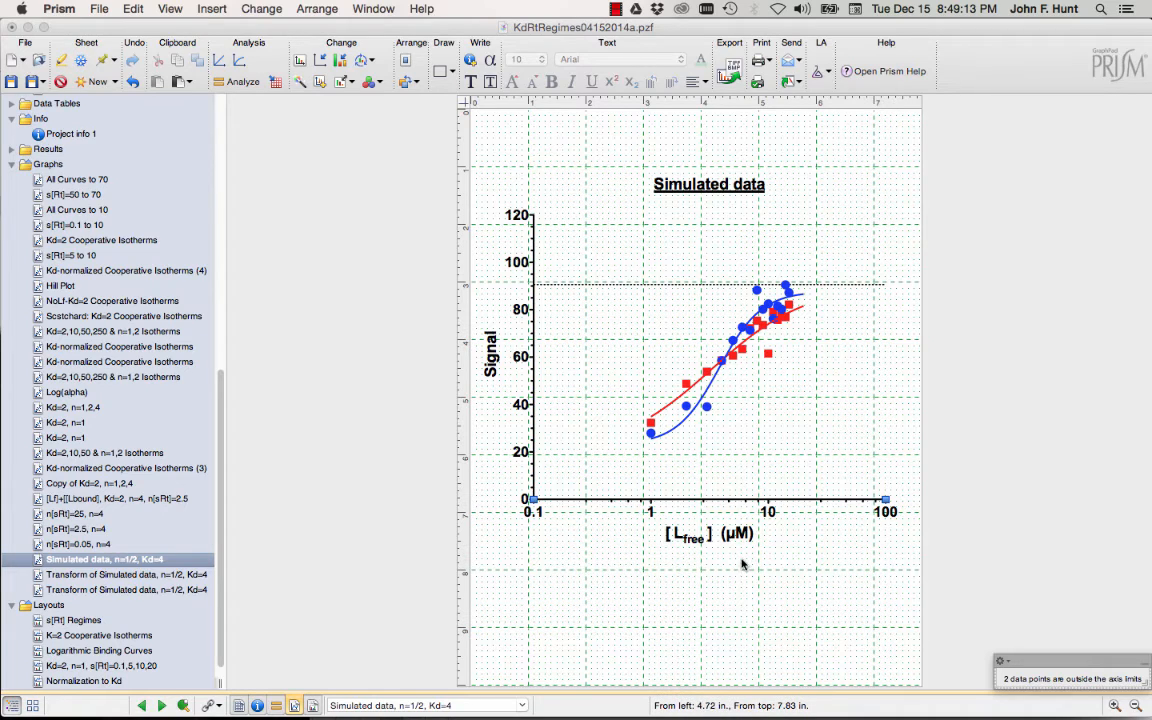
# Turn off the automatic X range and fix the log axis at minimum 1, maximum 20.
pyautogui.doubleClick(663, 499)
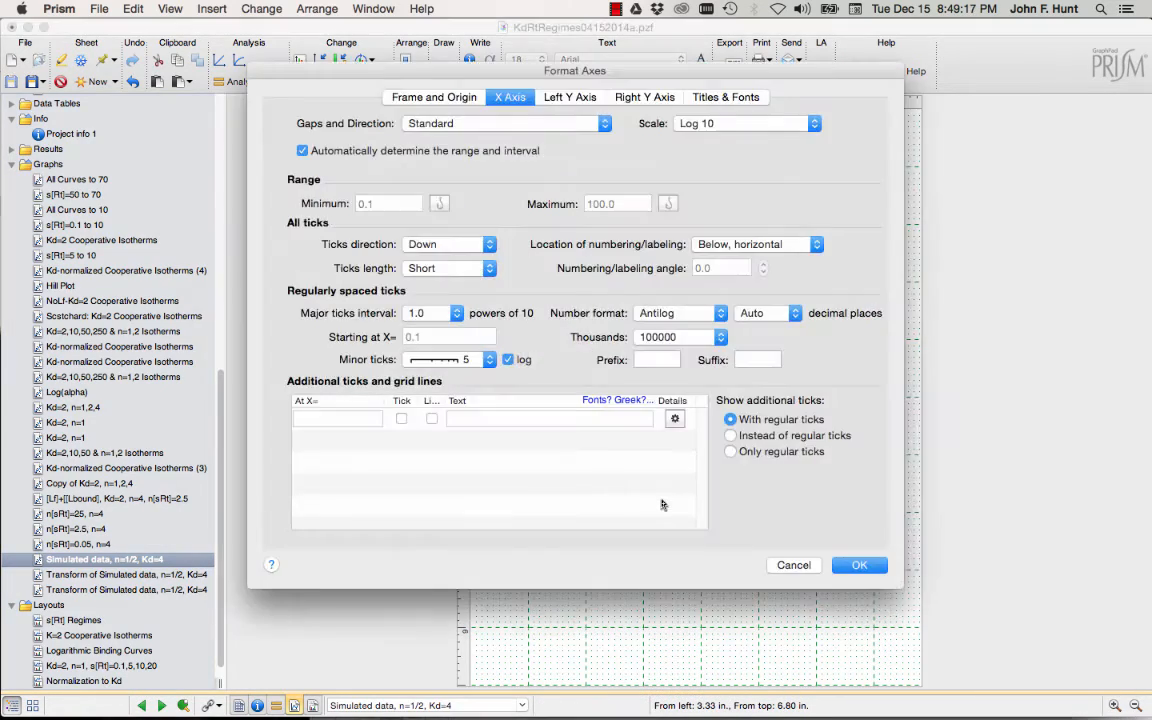
pyautogui.click(301, 148)
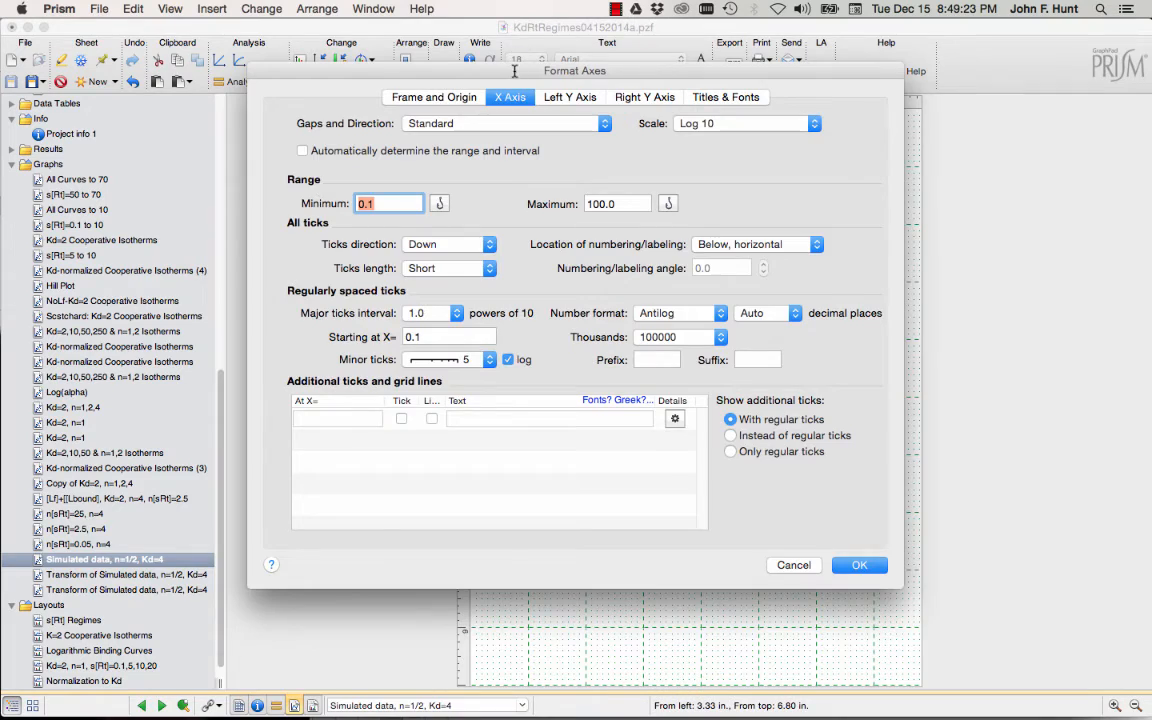
pyautogui.moveTo(515, 70); pyautogui.dragTo(507, 144)
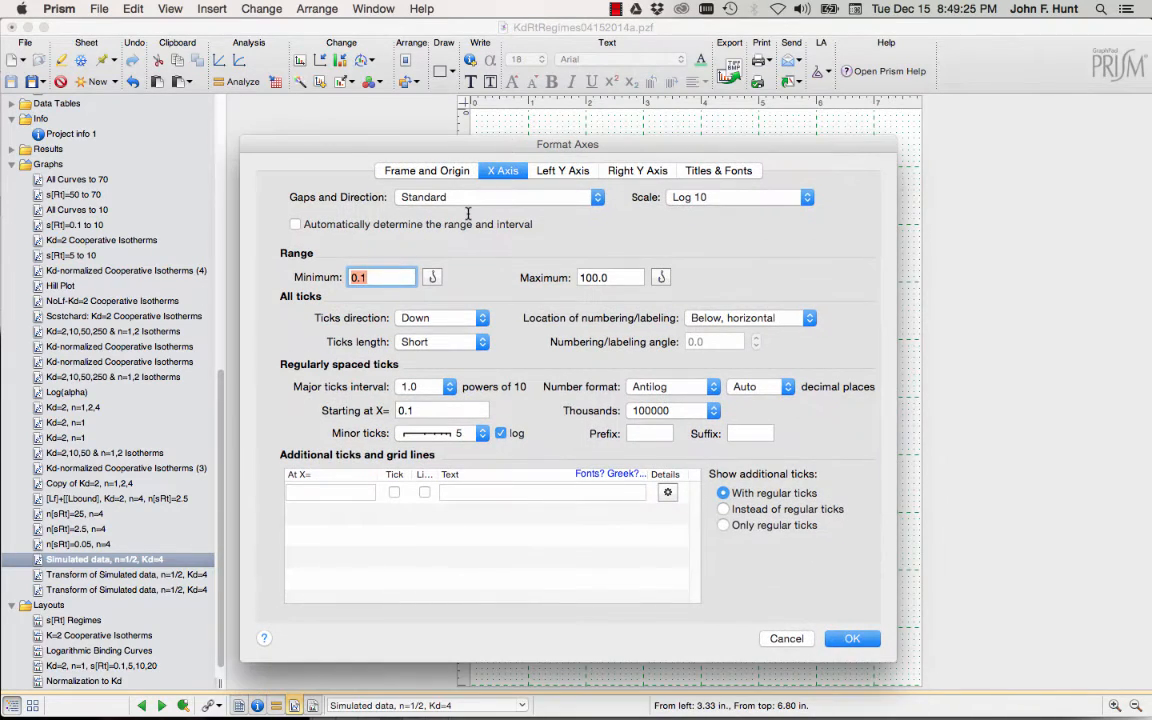
pyautogui.write('1')
pyautogui.moveTo(628, 140)
pyautogui.mouseDown()
pyautogui.moveTo(647, 582)
pyautogui.moveTo(631, 259)
pyautogui.moveTo(607, 137)
pyautogui.mouseUp()
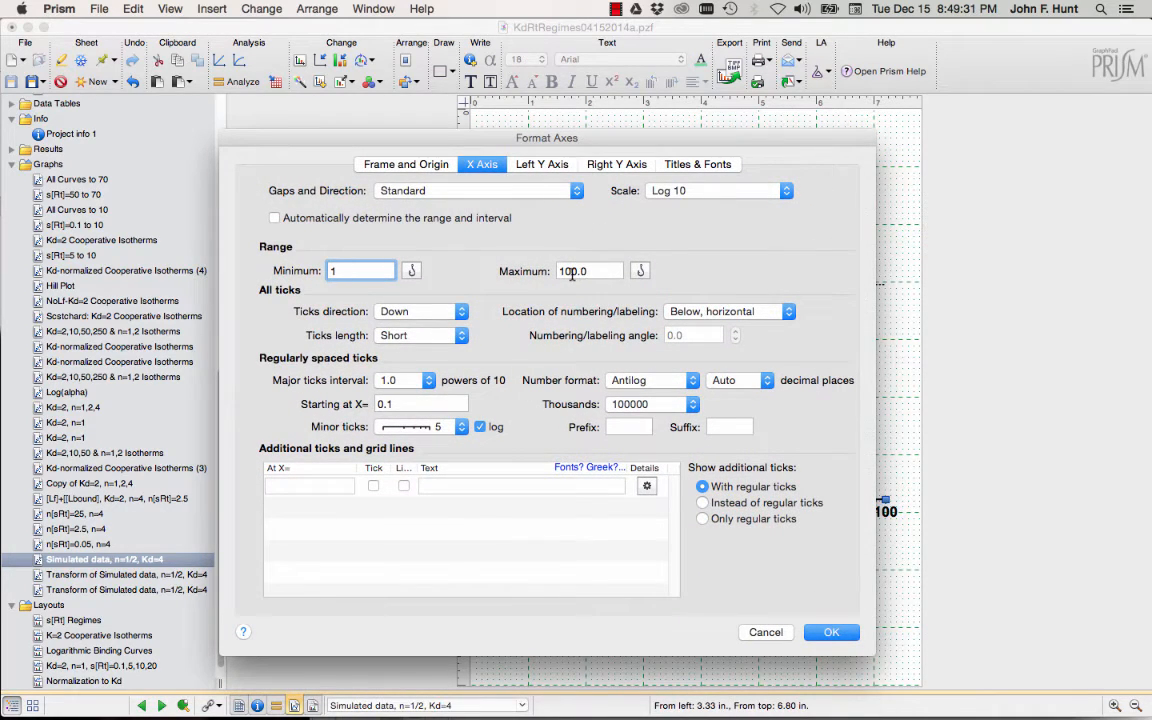
pyautogui.click(572, 271)
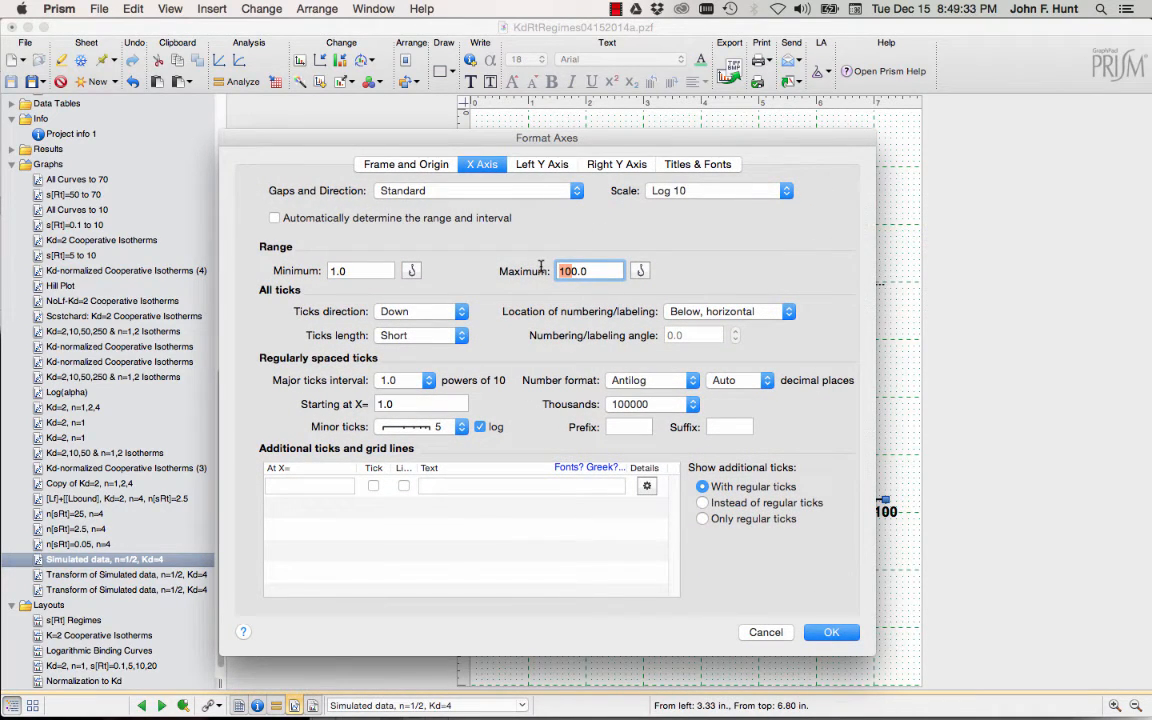
pyautogui.write('2')
pyautogui.click(829, 632)
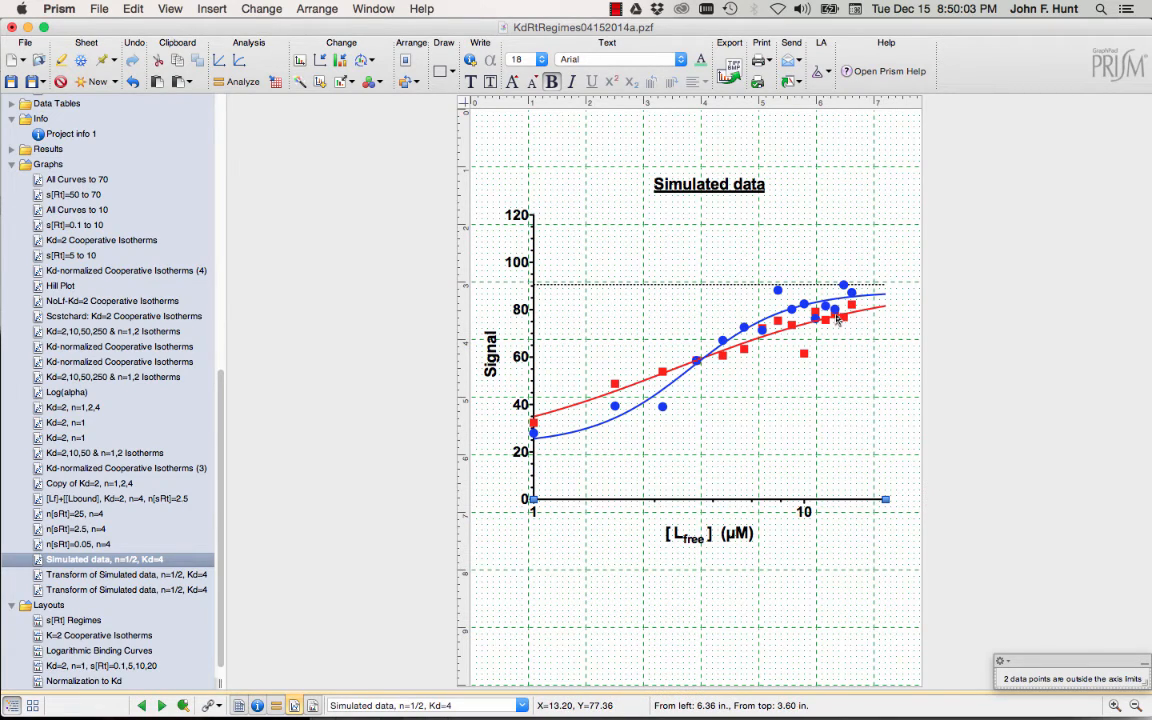
# Set the log X axis limits to minimum 0.01 and maximum 100.
pyautogui.moveTo(838, 318)
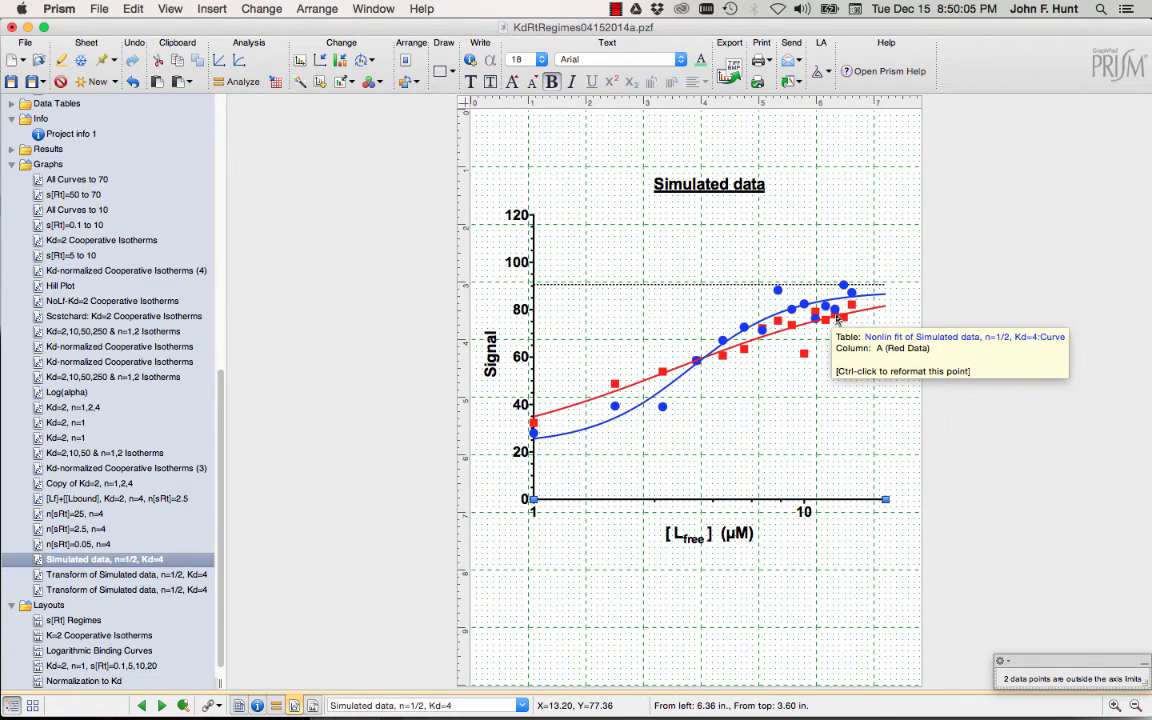
pyautogui.doubleClick(642, 500)
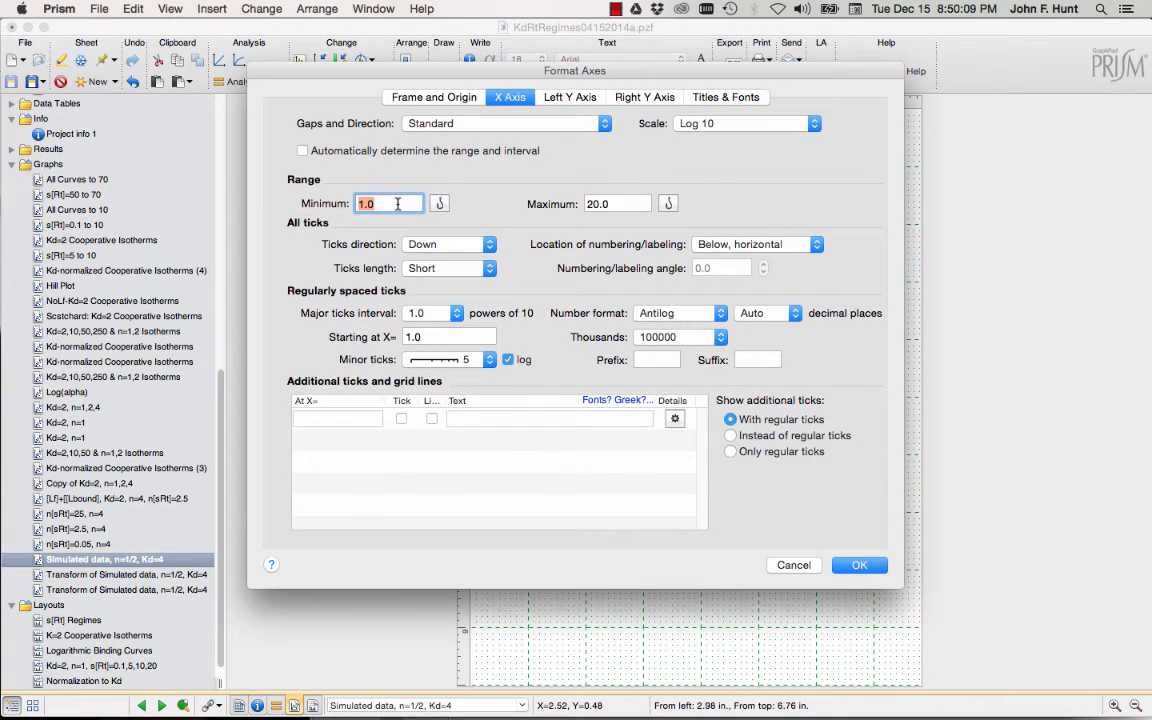
pyautogui.write('.01')
pyautogui.press('Tab')
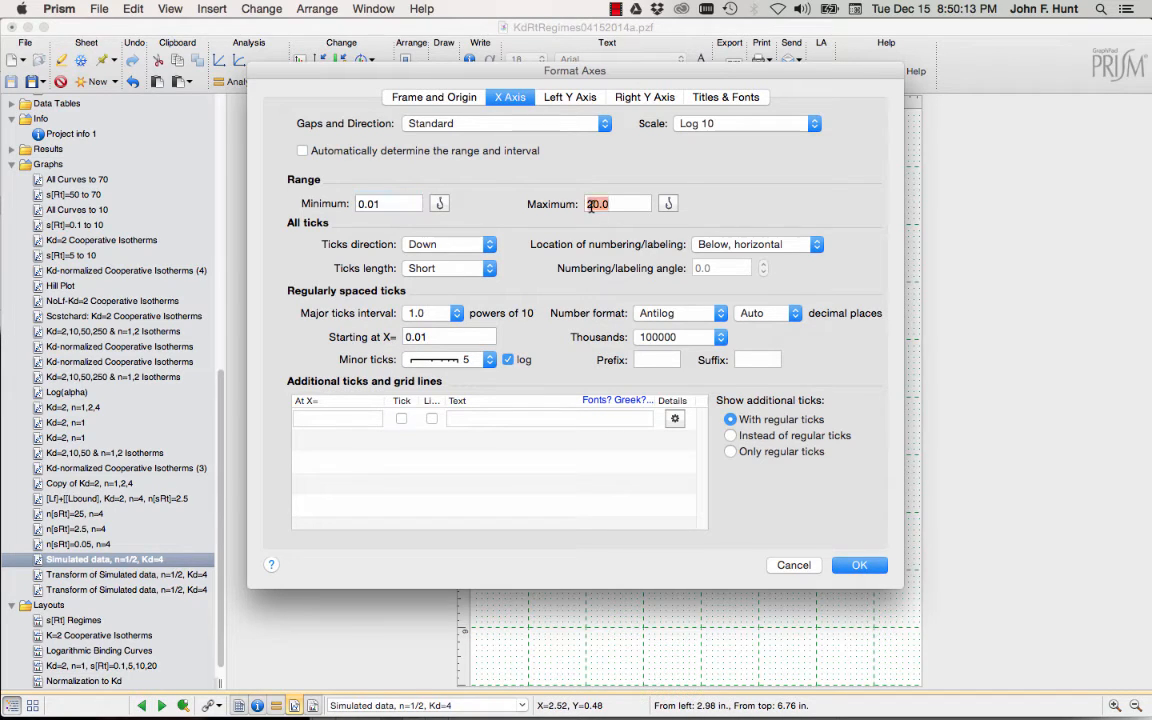
pyautogui.write('100')
pyautogui.press('Return')
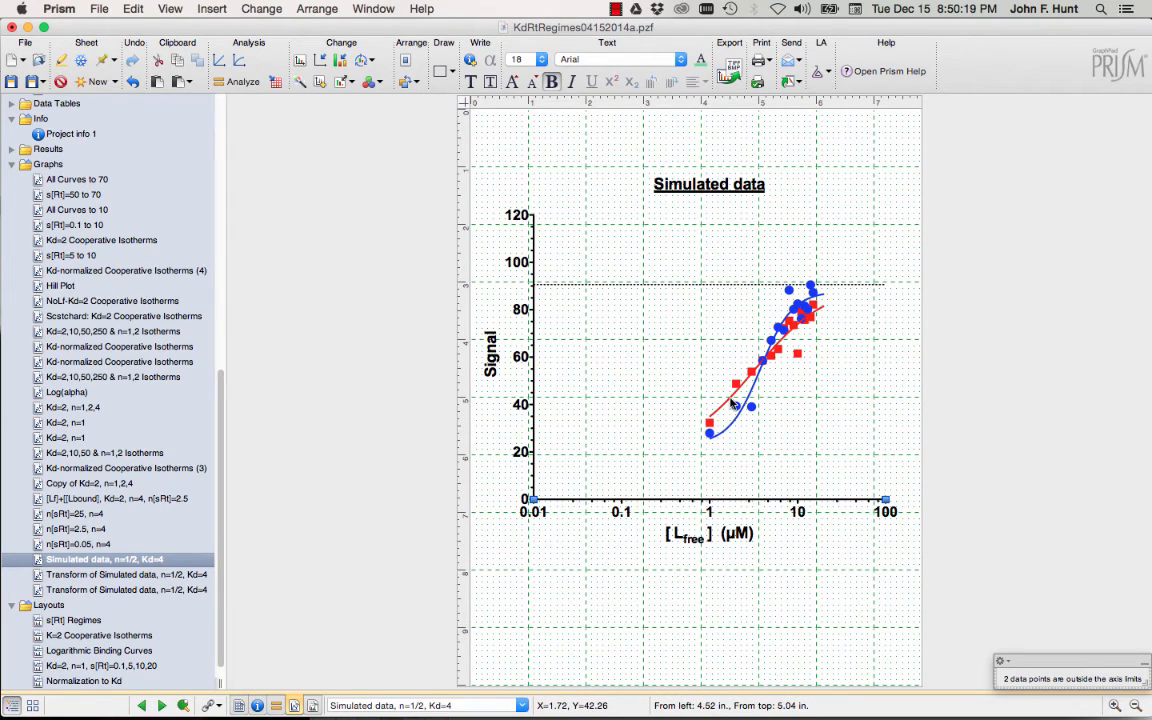
pyautogui.click(275, 82)
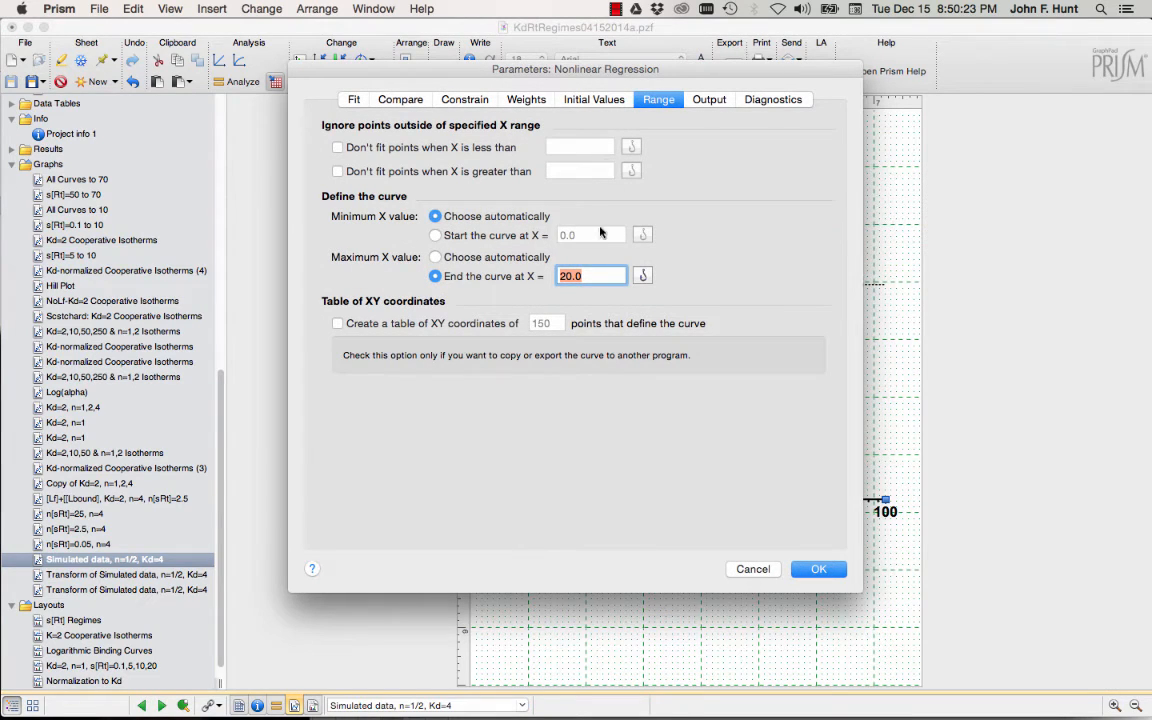
# Make the fitted curves start at X = 0.01 and end at X = 100.
pyautogui.click(563, 276)
pyautogui.press('BackSpace')
pyautogui.write('10')
pyautogui.click(435, 235)
pyautogui.click(596, 235)
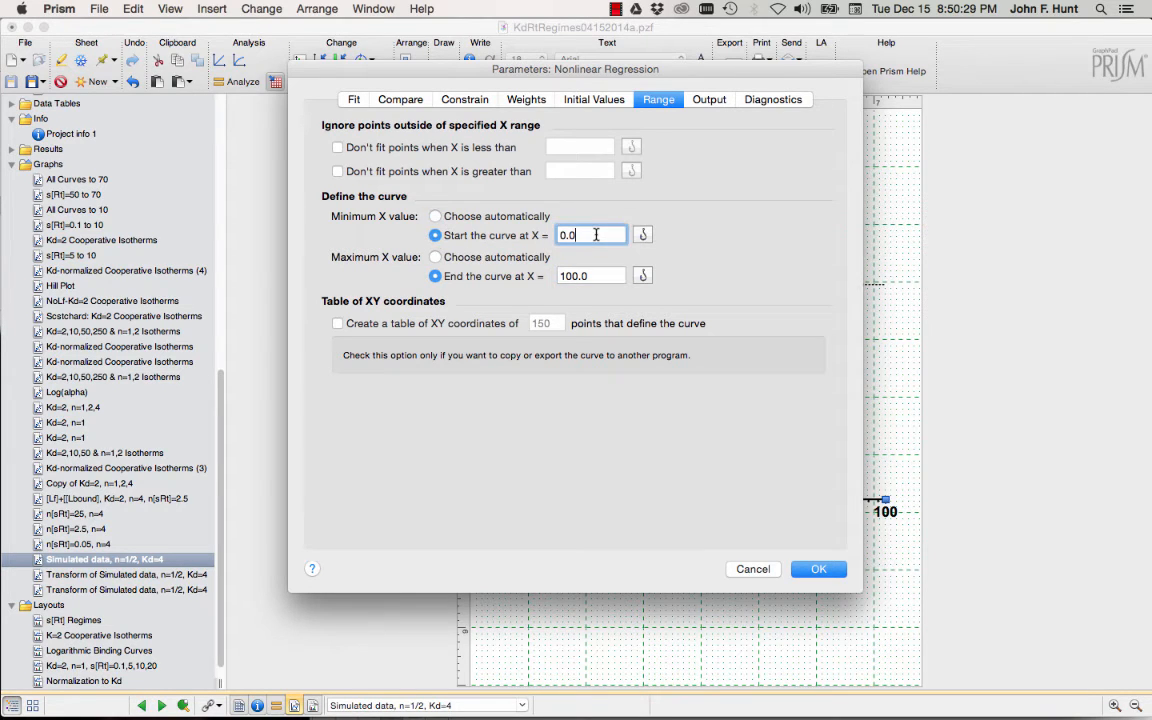
pyautogui.write('1')
pyautogui.press('Return')
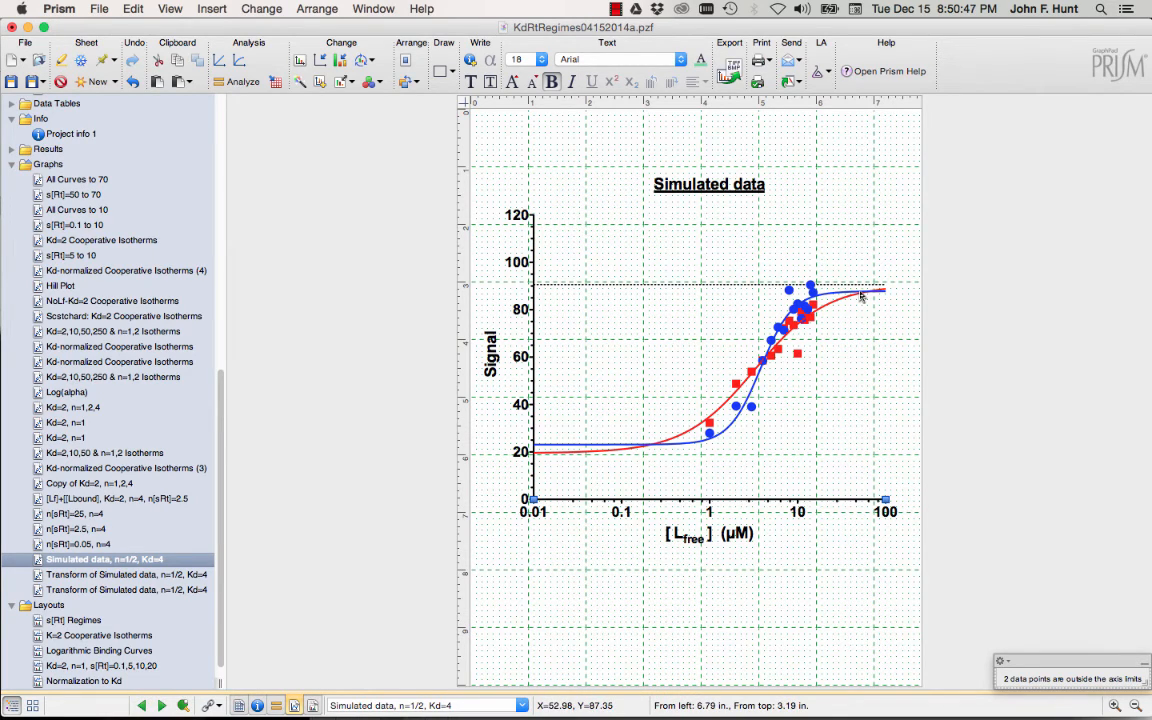
pyautogui.moveTo(861, 296)
pyautogui.moveTo(761, 363)
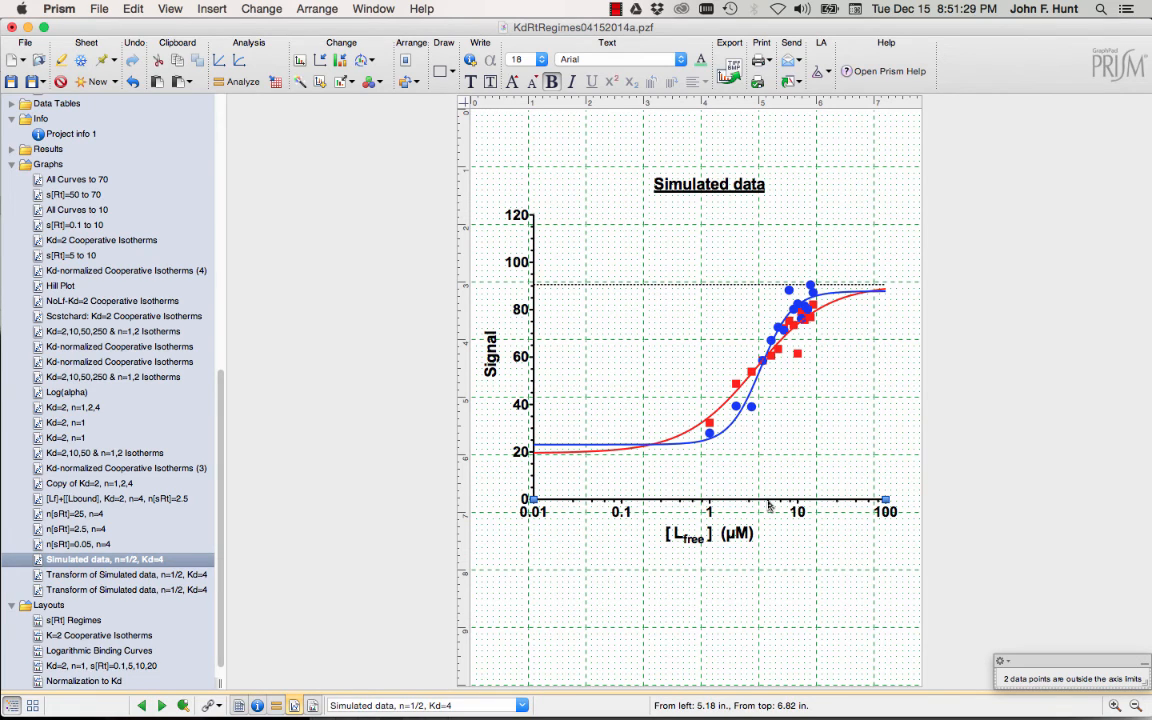
# Change the X axis scale from log10 back to Linear.
pyautogui.doubleClick(768, 507)
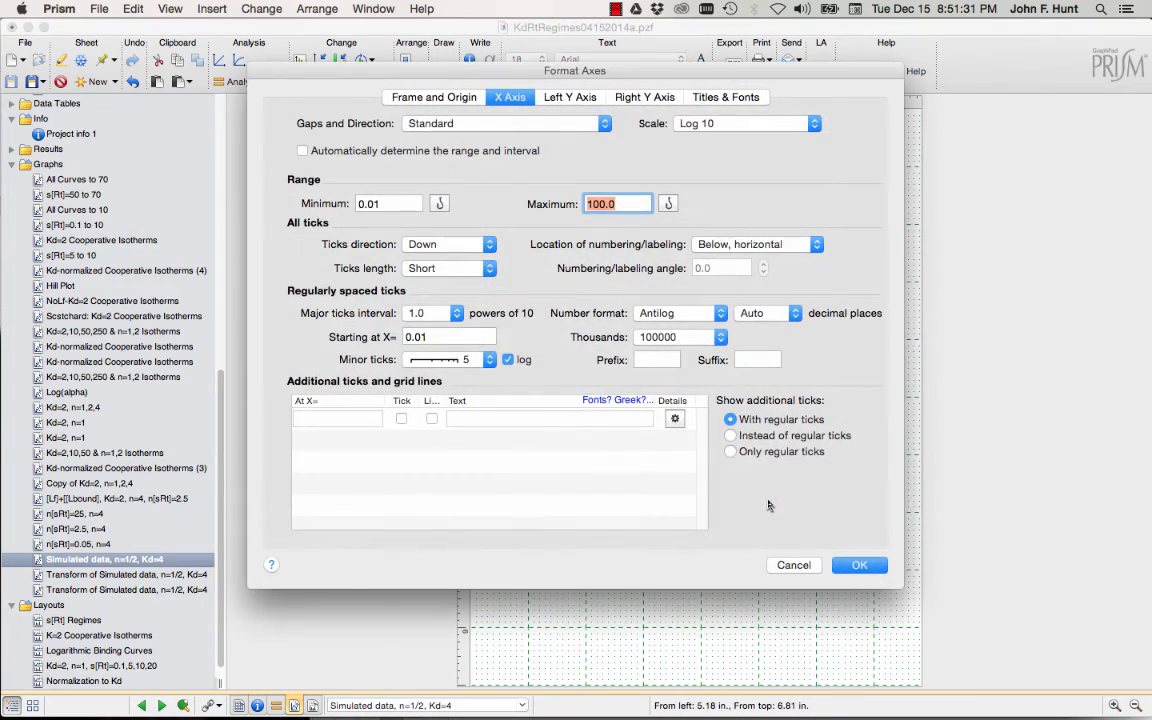
pyautogui.click(745, 123)
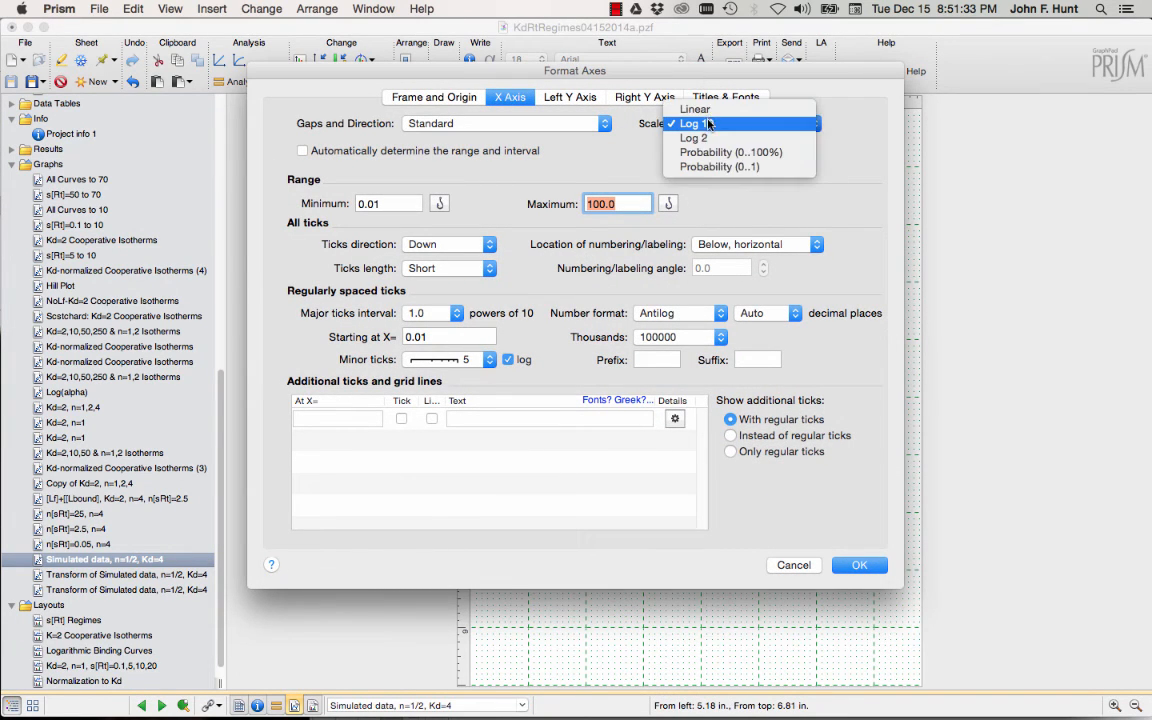
pyautogui.click(700, 106)
pyautogui.click(860, 566)
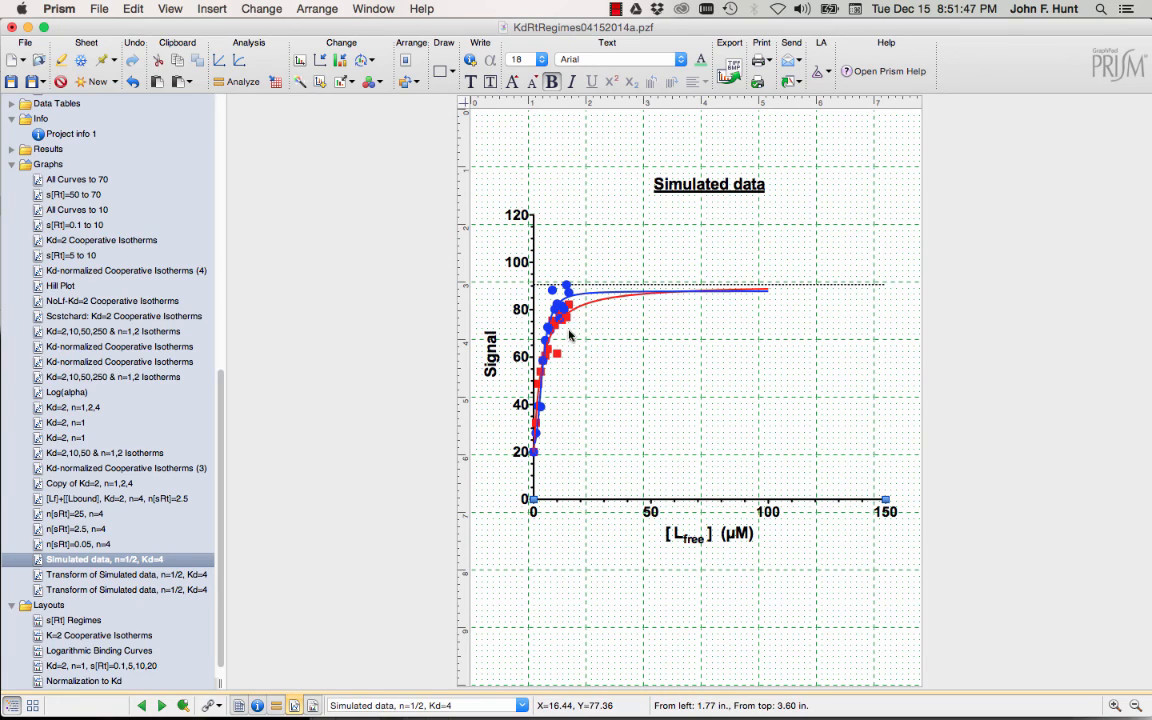
# Turn off the automatic X axis range and set its maximum to 20.0.
pyautogui.moveTo(535, 432)
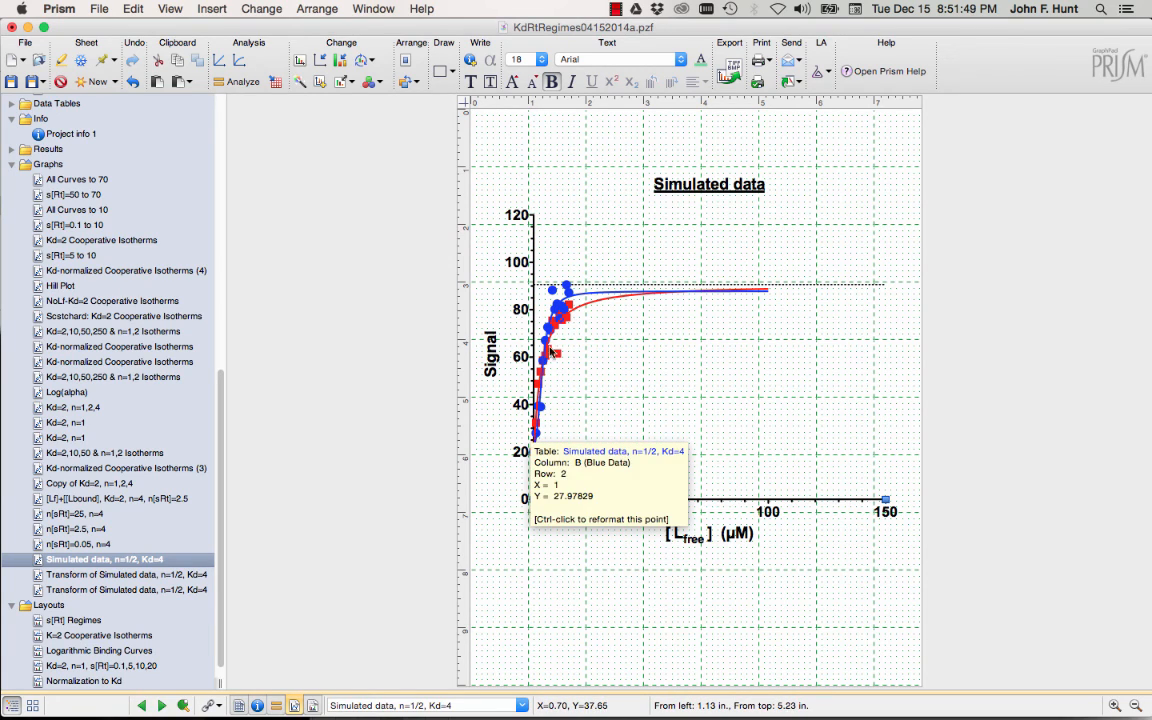
pyautogui.moveTo(563, 311)
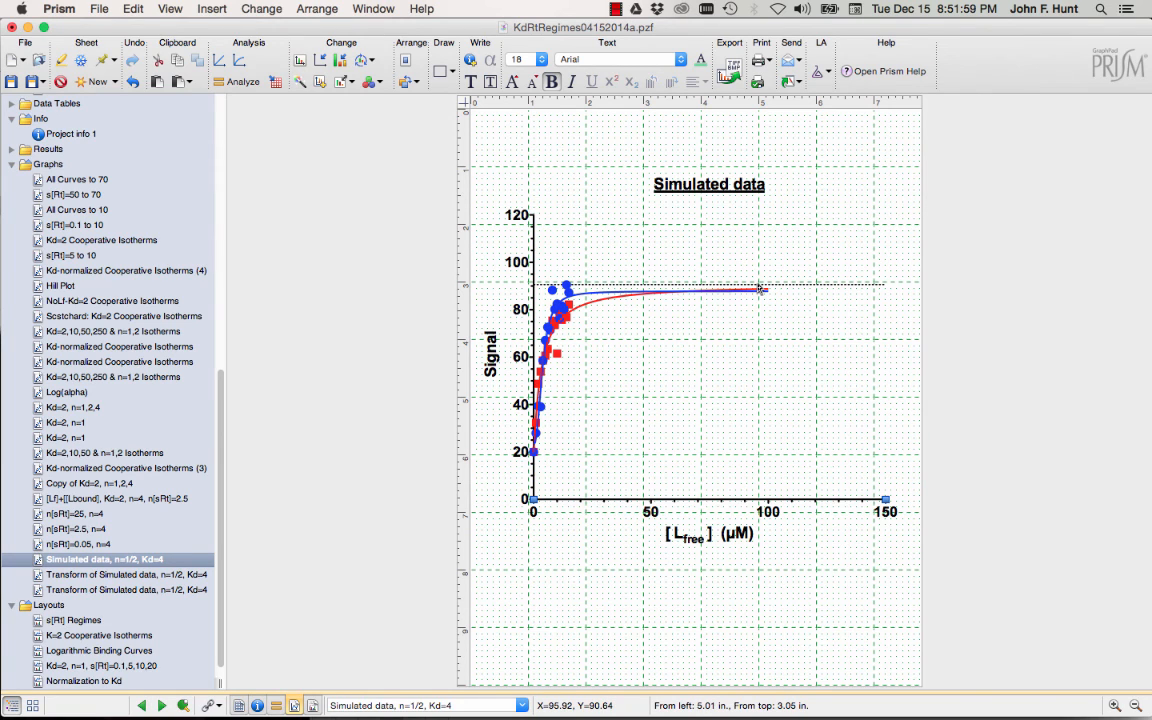
pyautogui.doubleClick(585, 500)
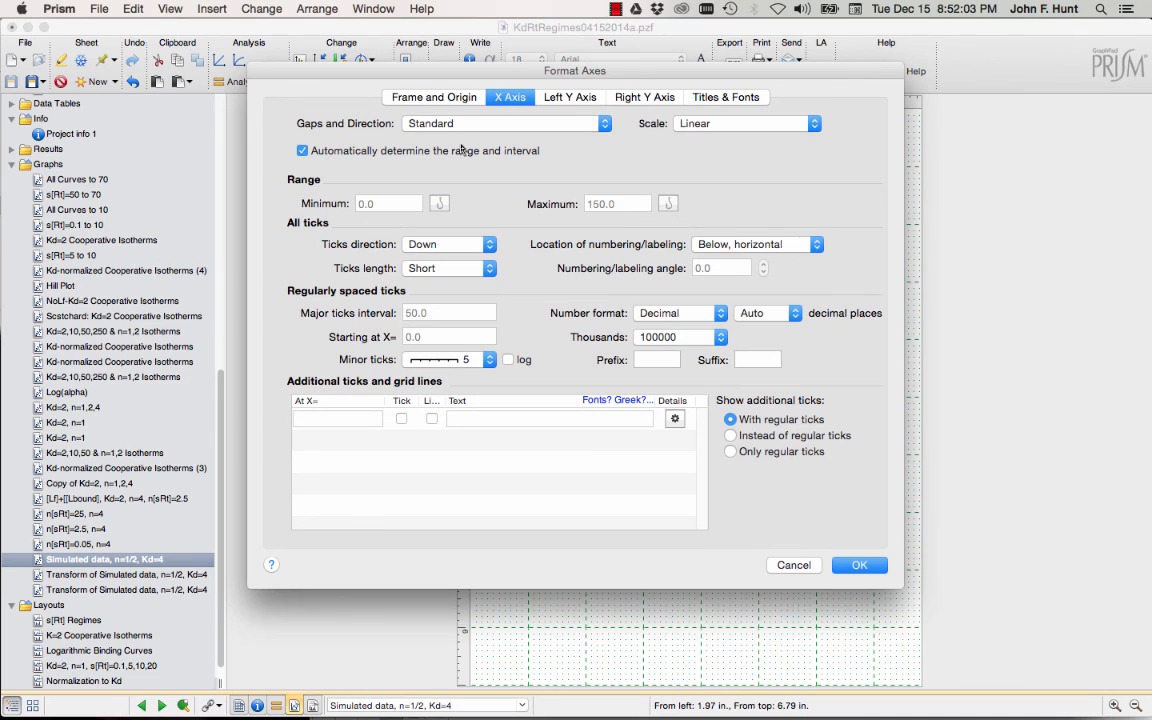
pyautogui.click(302, 151)
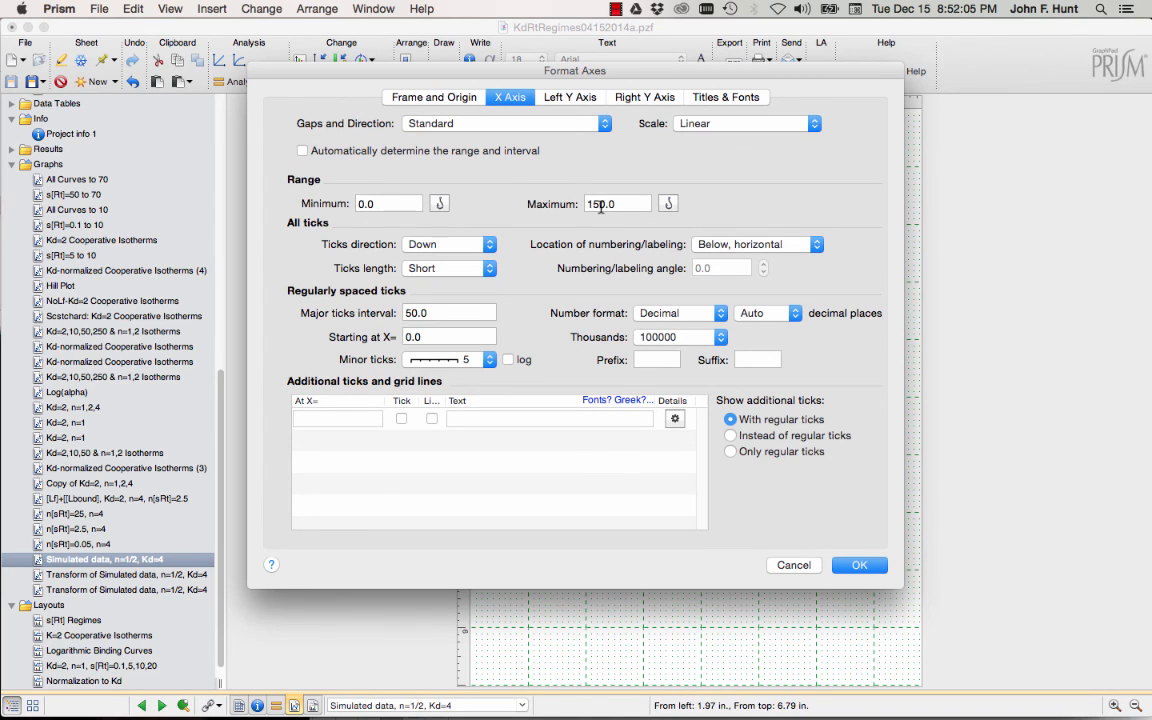
pyautogui.doubleClick(598, 204)
pyautogui.write('20.0')
pyautogui.press('Return')
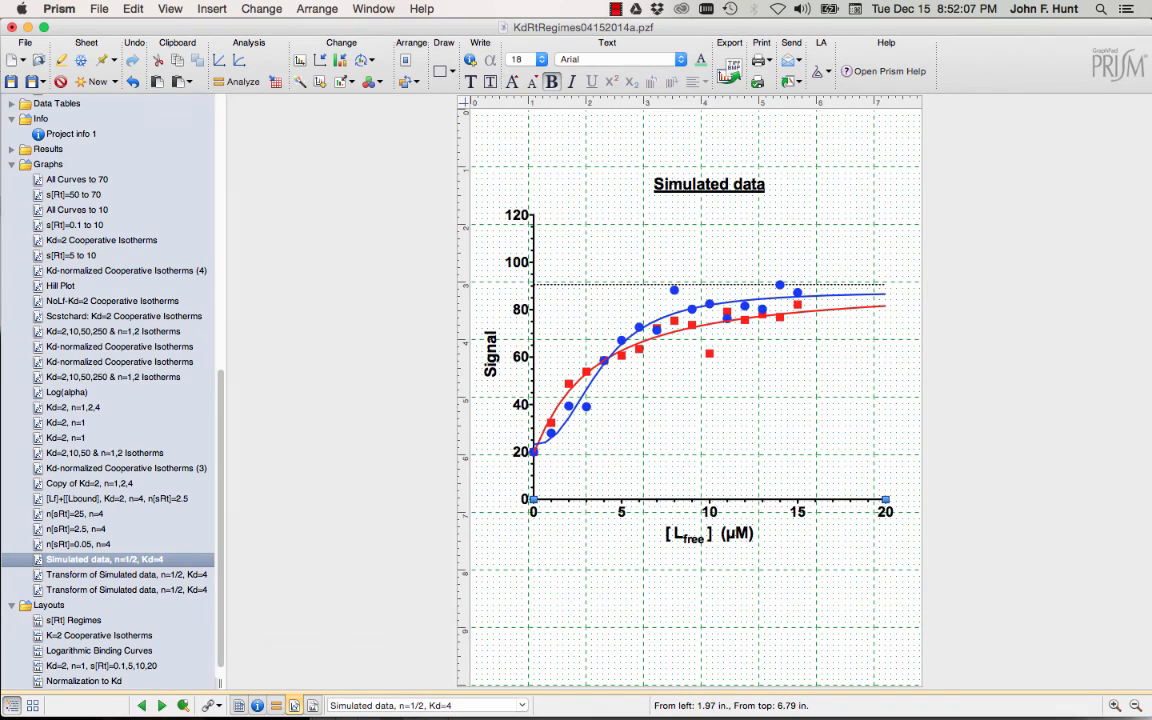